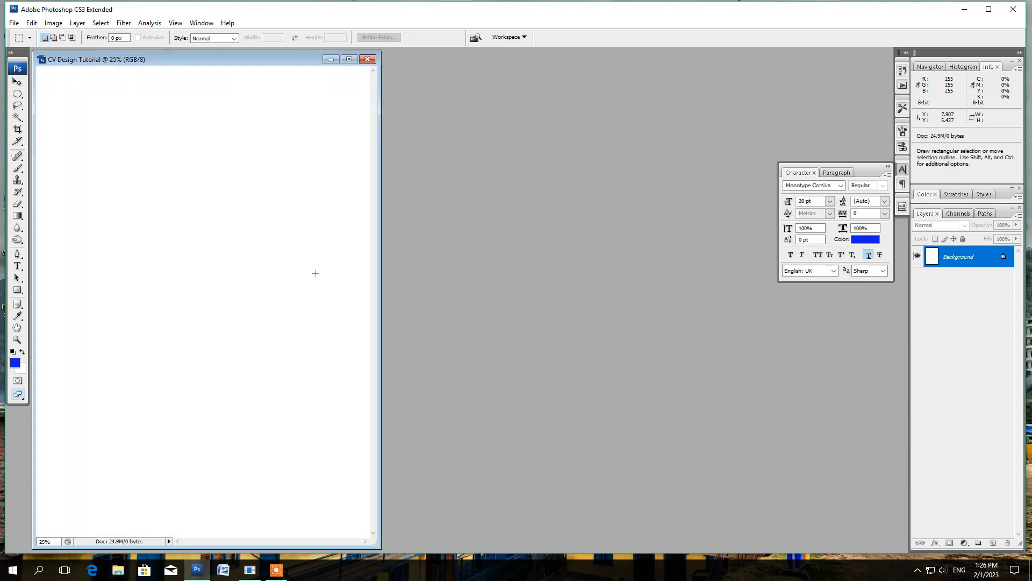
scroll(416, 312, "up", 1)
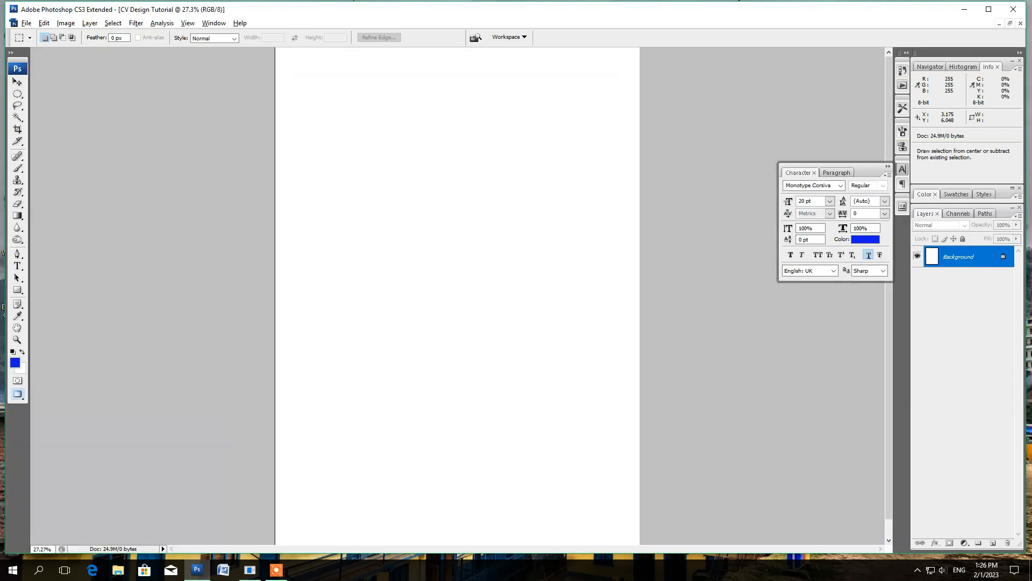
scroll(415, 313, "down", 2)
key("u")
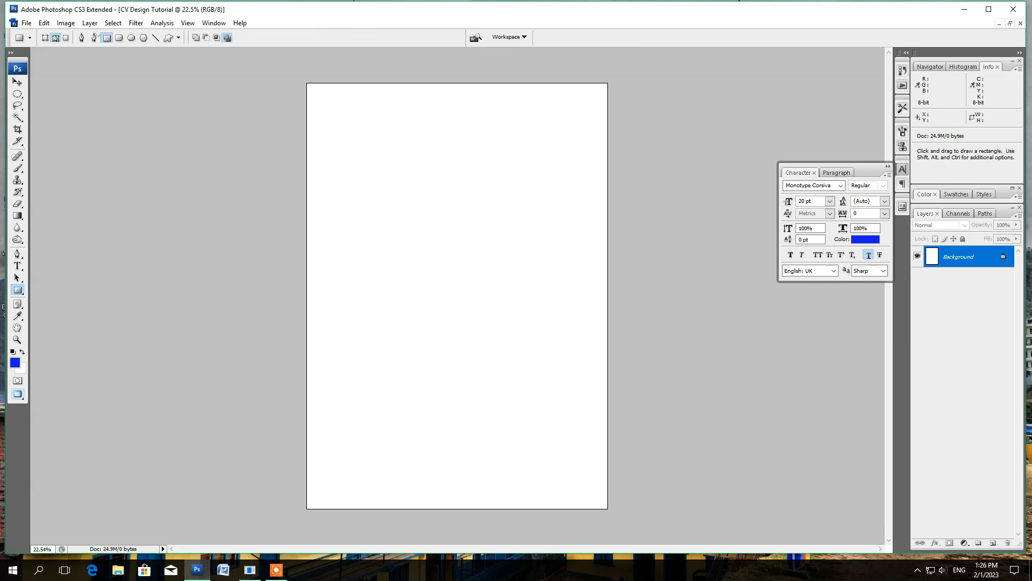
left_click_drag(297, 74, 614, 519)
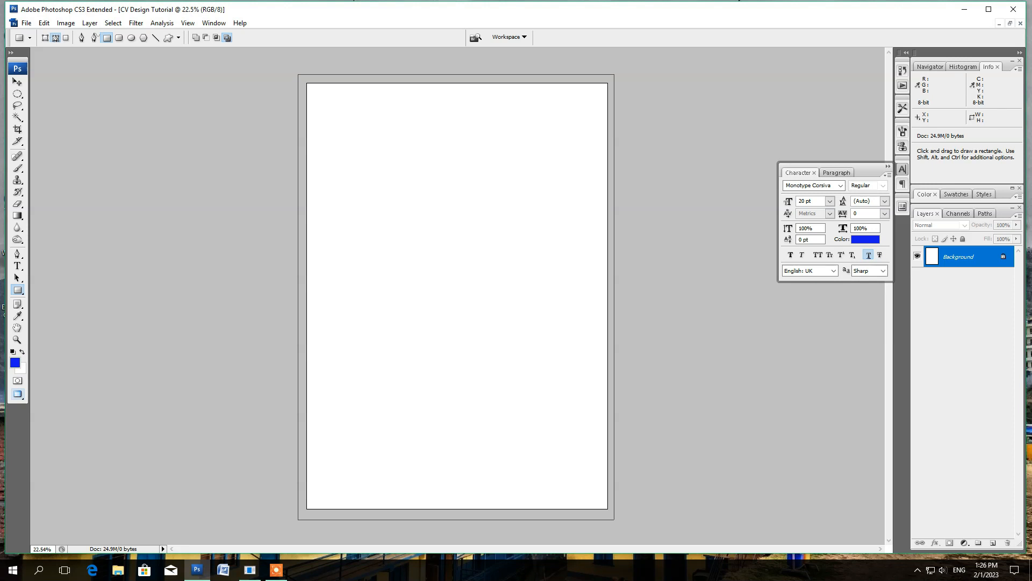
key("ctrl+z")
key("ctrl")
left_click(30, 38)
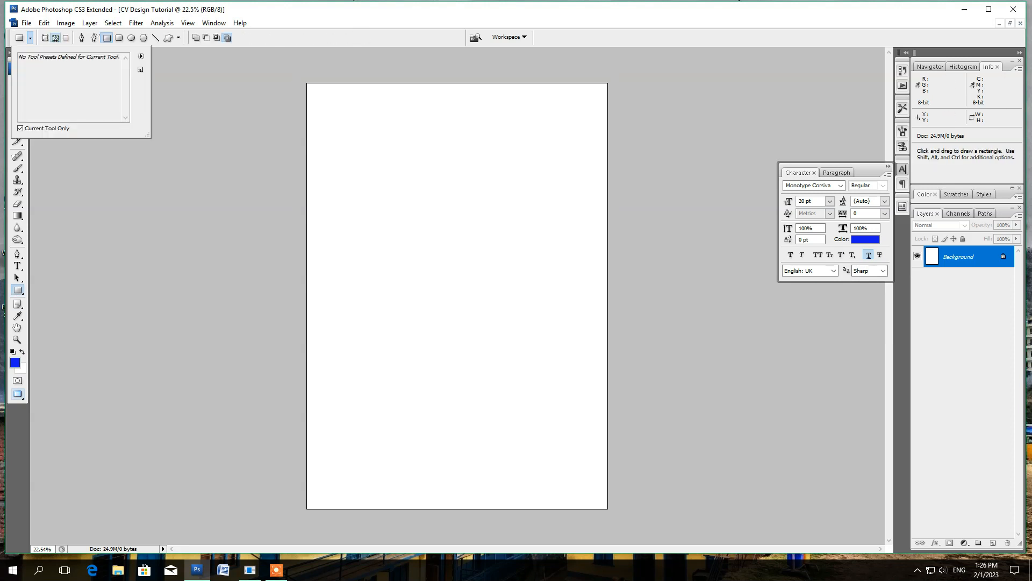
Step: Draw a rectangle shape layer covering the whole page and fill it with a very pale lavender blue
left_click(45, 38)
left_click_drag(304, 81, 609, 514)
double_click(934, 256)
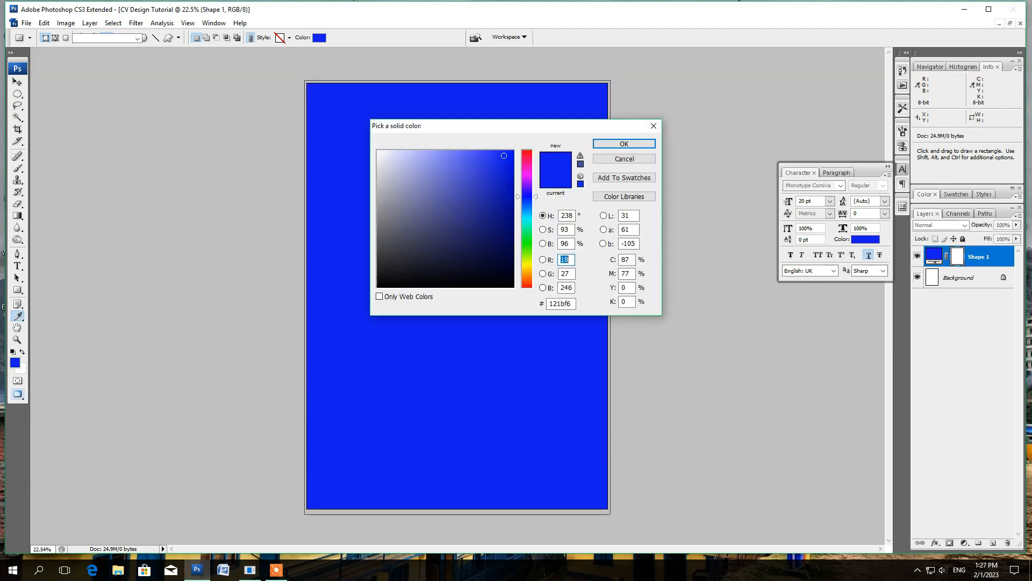
left_click_drag(473, 193, 385, 150)
left_click(624, 144)
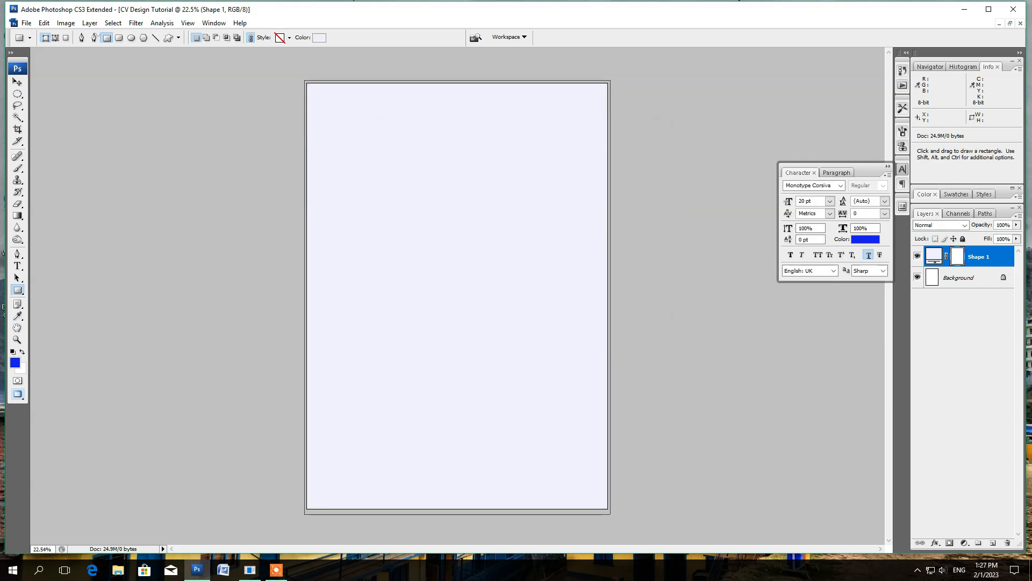
left_click(18, 82)
key("ctrl+plus")
key("ctrl+plus")
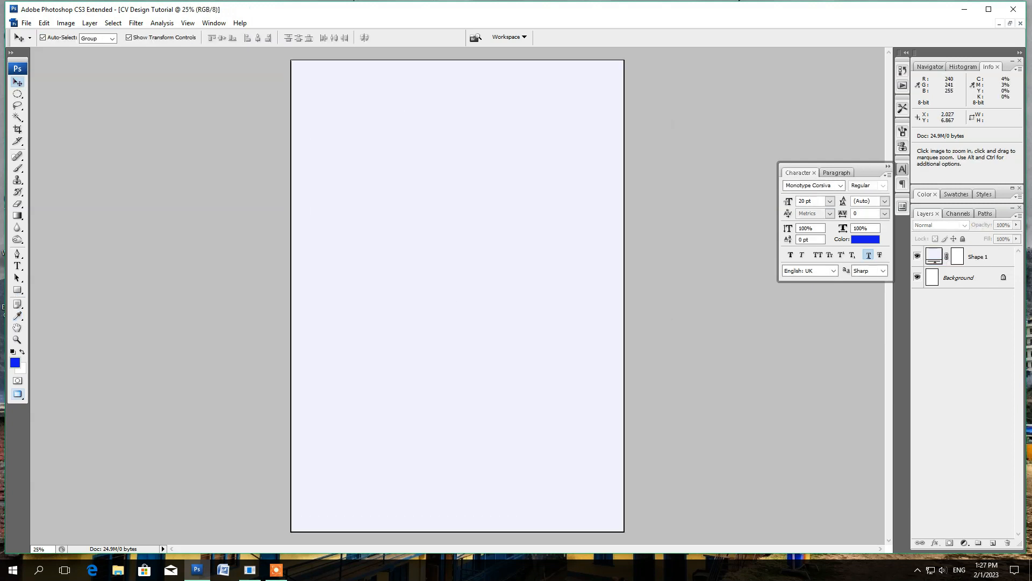
scroll(457, 296, "up", 3)
key("ctrl+minus")
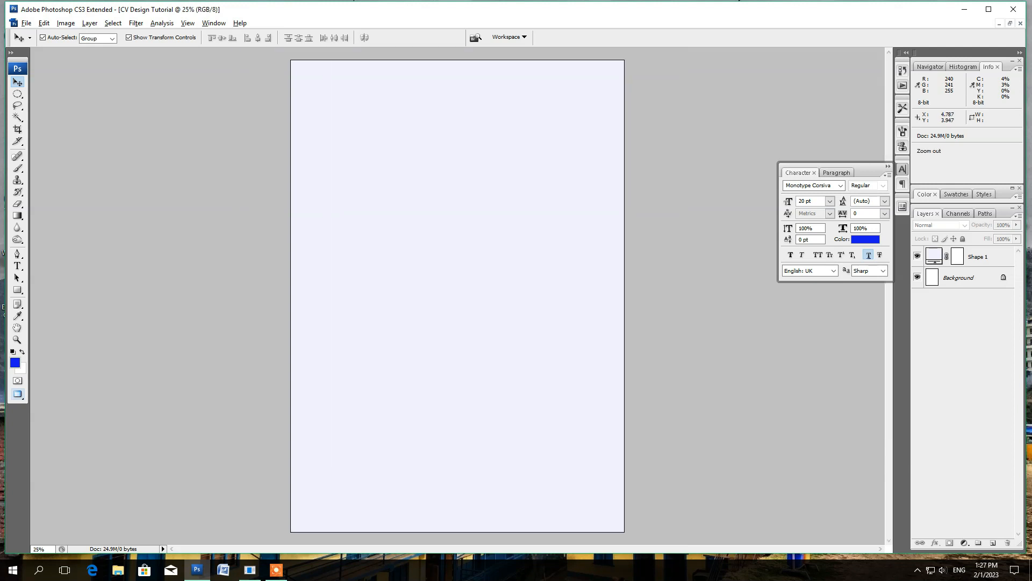
Step: Draw a blue rounded diamond custom shape overlapping the page's upper-left corner
key("u")
right_click(18, 289)
left_click(59, 341)
left_click(221, 37)
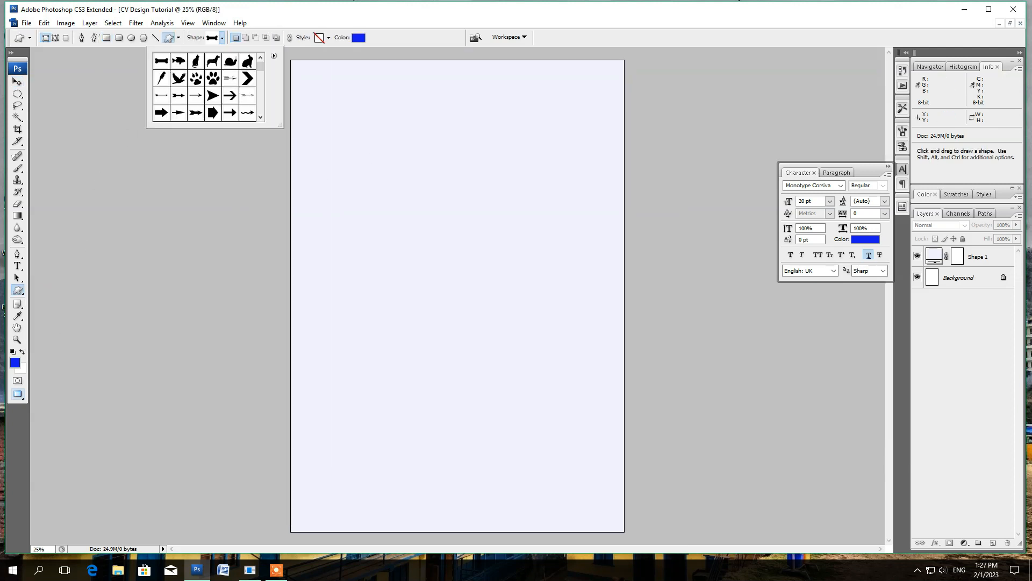
scroll(204, 86, "down", 6)
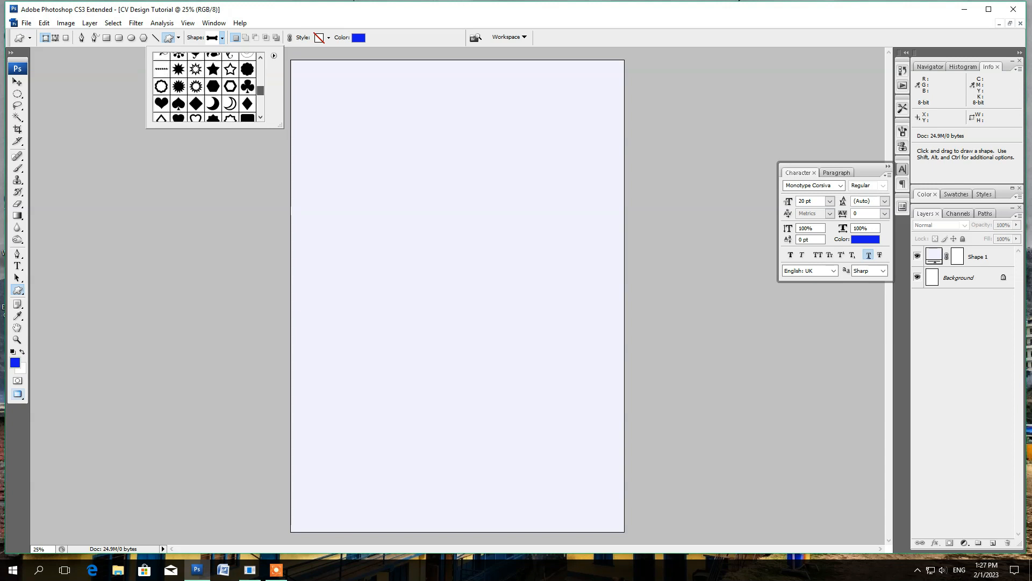
double_click(196, 94)
left_click_drag(251, 53, 407, 210)
Step: Move, enlarge and rotate the diamond so only a blue triangle covers the page's upper-left corner
key("v")
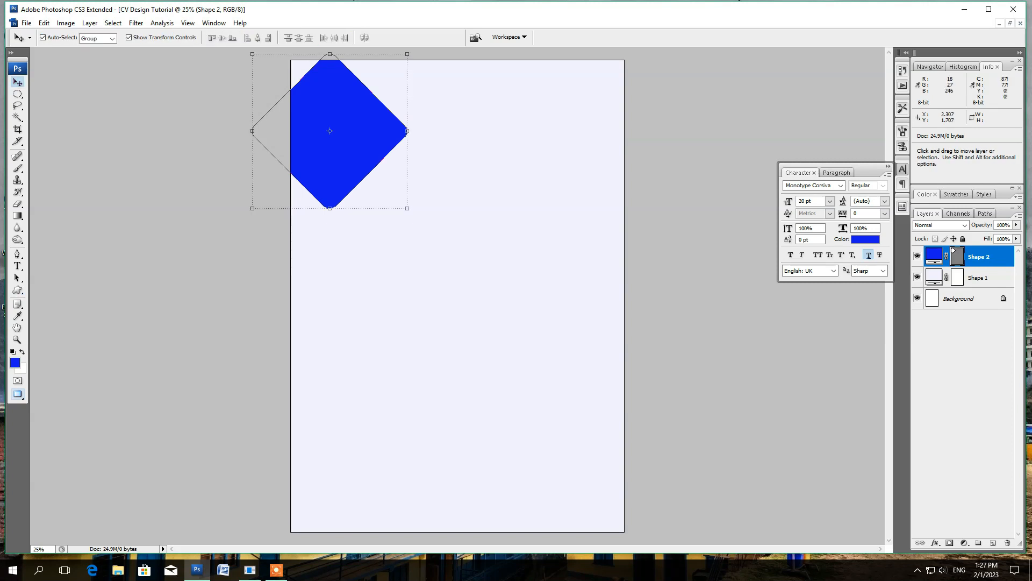
left_click_drag(353, 106, 332, 81)
left_click_drag(394, 189, 427, 125)
left_click_drag(355, 121, 363, 81)
left_click_drag(409, 124, 332, 173)
left_click_drag(349, 108, 322, 77)
scroll(457, 296, "down", 1)
scroll(457, 296, "down", 3)
left_click_drag(408, 79, 477, 36)
left_click_drag(387, 107, 361, 113)
key("Return")
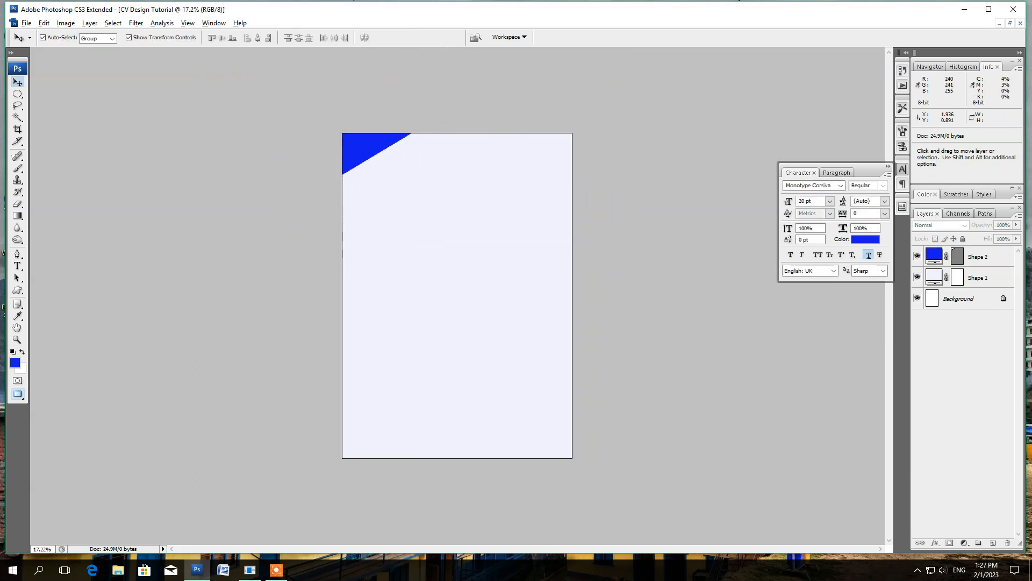
Step: Copy the corner shape to the page's upper right and transform it to about 163% width, 233% height and -51° rotation
left_click_drag(367, 151, 619, 151, "alt")
left_click_drag(668, 201, 738, 168)
left_click_drag(394, 79, 312, 7)
left_click_drag(526, 87, 508, 50)
left_click_drag(731, 135, 747, 61)
left_click_drag(508, 92, 503, 88)
left_click_drag(746, 60, 746, 68)
left_click_drag(503, 88, 494, 93)
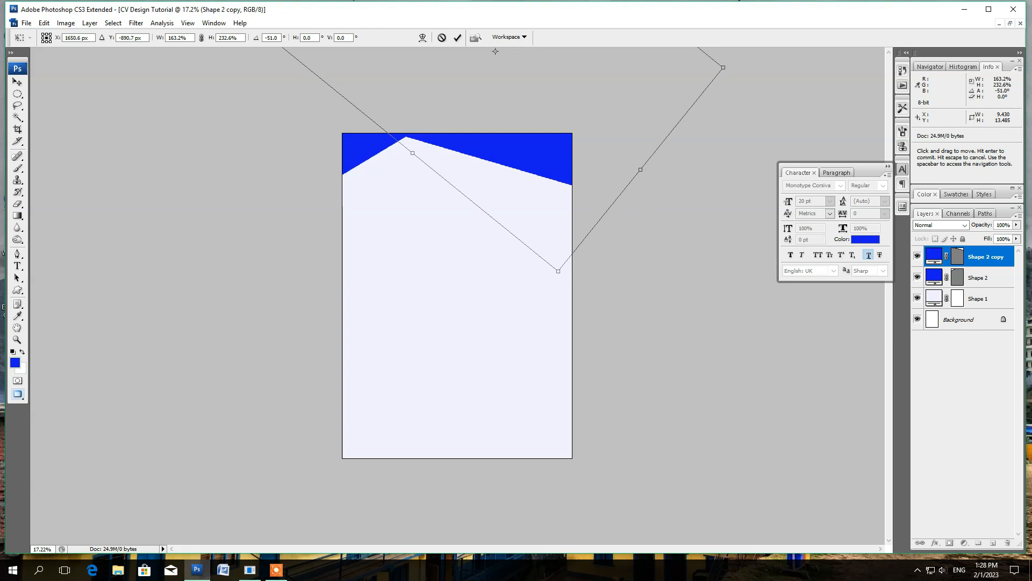
Step: Stretch the upper-right copy to about 260% height and rotate it to -48°, meeting the tip of the left triangle
left_click_drag(640, 170, 674, 197)
left_click_drag(512, 66, 492, 50)
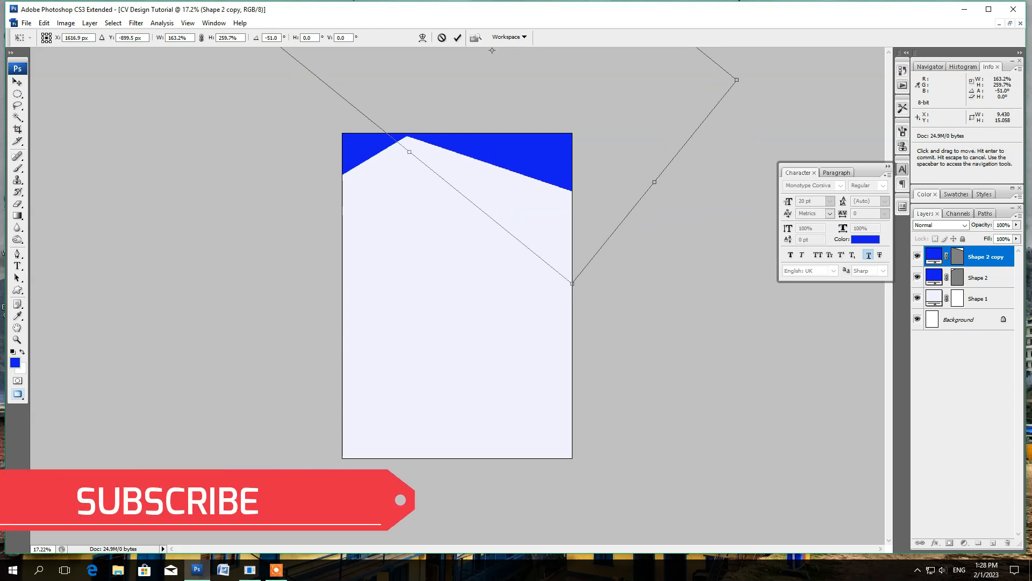
left_click_drag(747, 80, 745, 95)
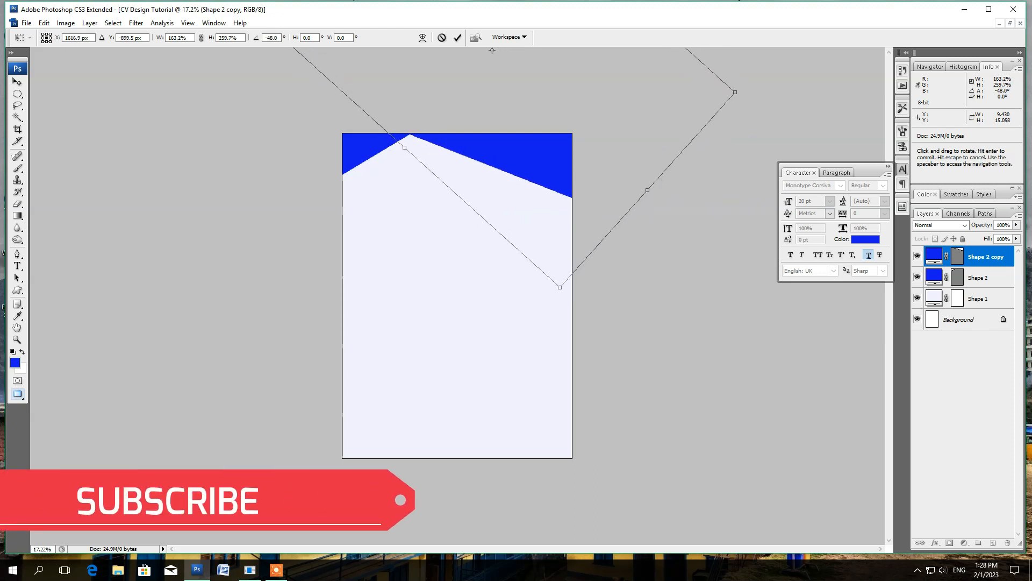
key("Return")
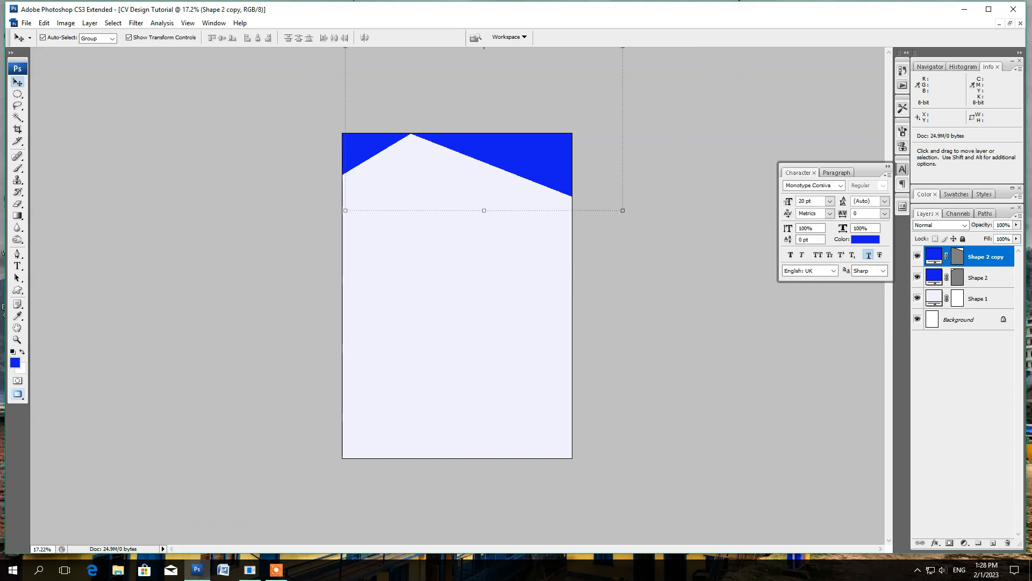
Step: Recolor the upper-right shape to a lighter blue than the corner triangle
double_click(933, 256)
left_click_drag(503, 154, 447, 203)
left_click_drag(527, 200, 527, 210)
left_click(468, 151)
left_click(356, 147)
left_click_drag(503, 162, 476, 151)
left_click(624, 143)
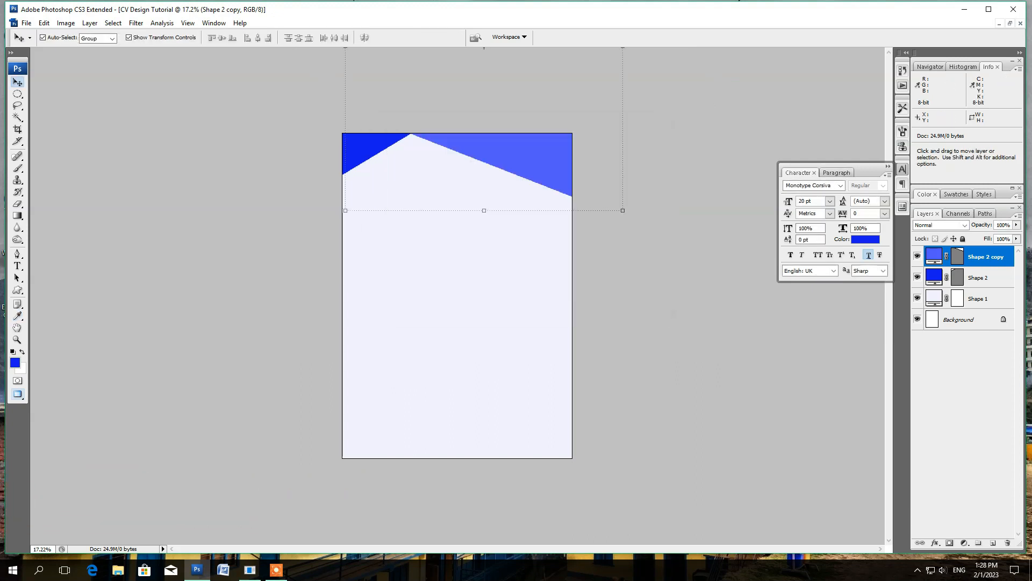
Step: Duplicate the lighter blue shape and fill the duplicate with the blue sampled from the left corner triangle
key("ctrl+j")
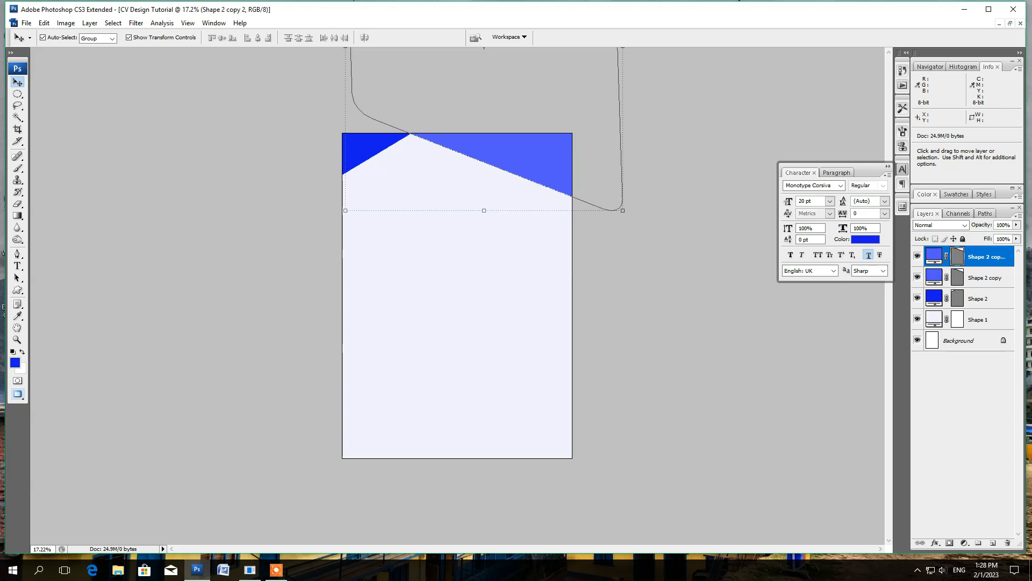
double_click(934, 256)
left_click(356, 148)
left_click(624, 144)
Step: Move the dark blue duplicate slightly up and rotate it about -6.5° to expose the lighter shape beneath
left_click_drag(507, 147, 508, 141)
left_click_drag(632, 210, 650, 193)
left_click_drag(592, 171, 592, 174)
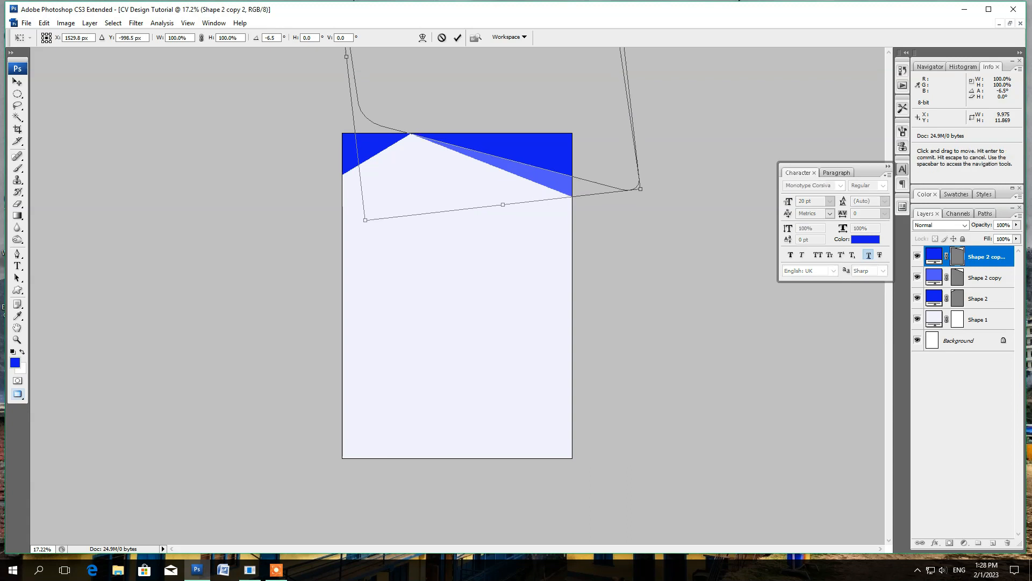
key("Return")
Step: Rotate the dark blue duplicate about 2.3° and shift it to leave a thin lighter band along its edge
left_click(662, 226)
left_click(508, 147)
left_click_drag(648, 195, 644, 202)
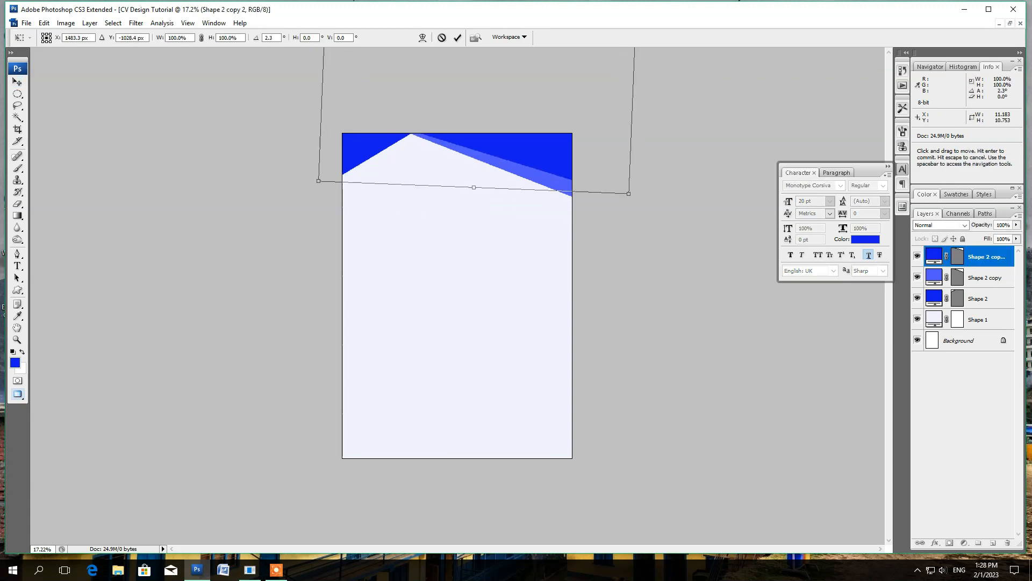
left_click_drag(508, 147, 506, 150)
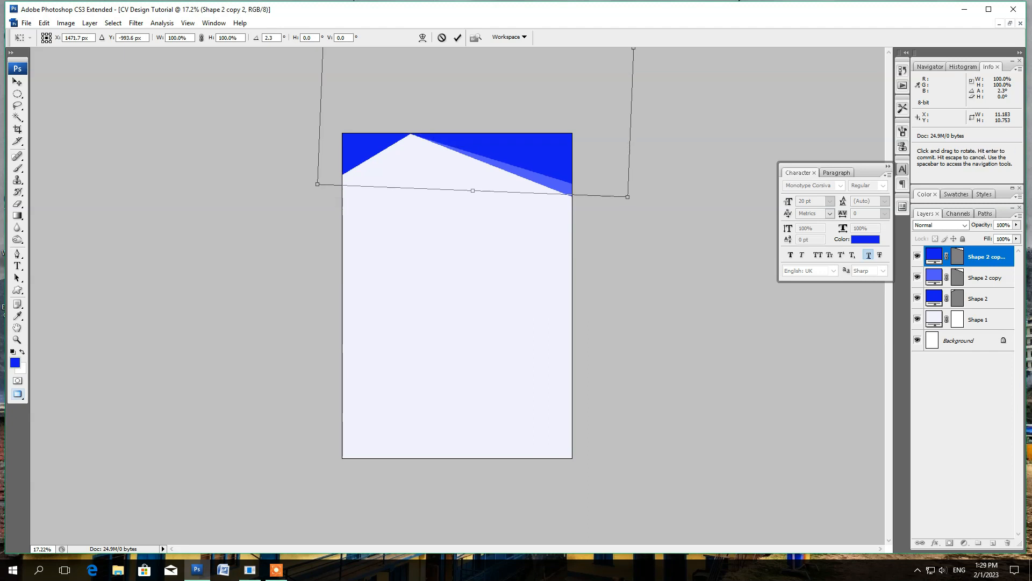
key("Return")
key("ctrl+k")
key("Escape")
Step: Duplicate the dark blue upper-right shape layer and send the duplicate behind the lighter blue shape
right_click(987, 257)
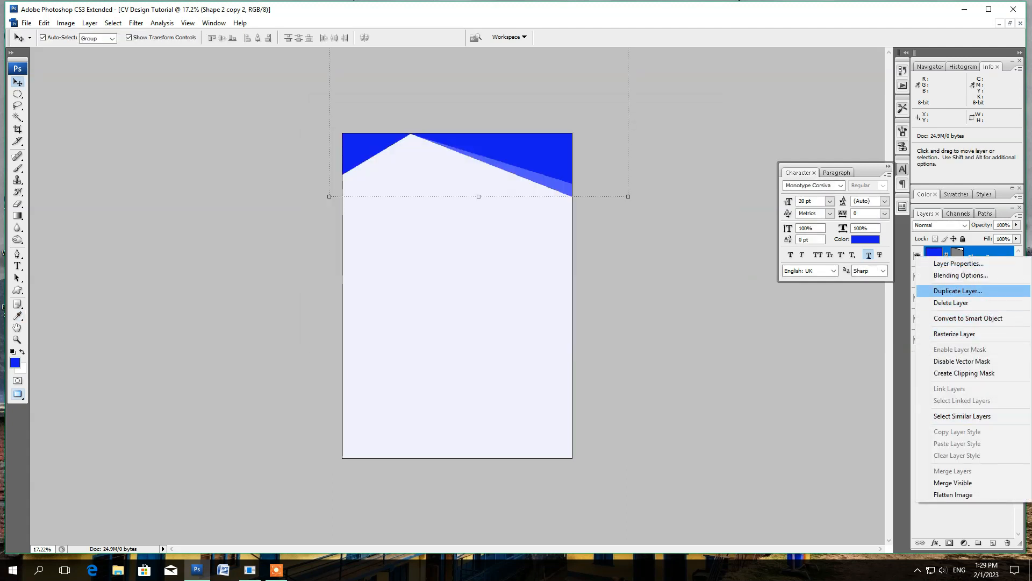
left_click(958, 290)
key("Return")
key("ctrl+bracketleft")
key("ctrl+bracketleft")
Step: Nudge and slightly rotate the rear dark blue duplicate so it forms a dark strip below the lighter band
key("shift+Down")
key("shift+Down")
key("shift+Down")
key("shift+Down")
key("shift+Down")
key("shift+Down")
key("shift+Down")
key("shift+Down")
key("shift+Down")
key("shift+Down")
key("shift+Up")
key("shift+Up")
key("shift+Up")
mouse_move(637, 210)
left_mouse_down()
mouse_move(601, 238)
mouse_move(624, 222)
left_mouse_up()
key("shift+Up")
key("shift+Up")
key("shift+Up")
key("shift+Up")
key("shift+Up")
key("shift+Up")
key("shift+Up")
key("shift+Up")
key("shift+Up")
key("shift+Up")
key("shift+Up")
key("shift+Up")
key("shift+Up")
key("Left")
key("Left")
key("Left")
key("Left")
key("Left")
key("Left")
key("Left")
key("Left")
key("Left")
key("Left")
key("Down")
key("Down")
key("Down")
key("Down")
key("Down")
key("Down")
key("Down")
key("Down")
key("Return")
Step: Nudge the lighter blue band upward to widen the dark strip below it
left_click(569, 186)
key("shift+Up")
key("shift+Up")
key("shift+Up")
key("shift+Up")
left_click(661, 226)
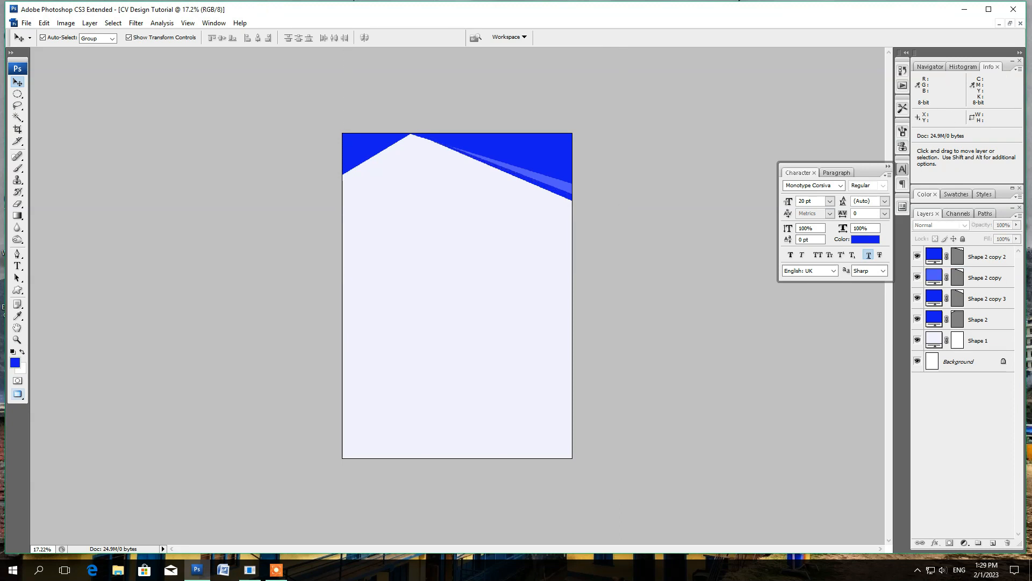
Step: Rotate the rear dark blue strip slightly counterclockwise
left_click(566, 195)
left_click_drag(614, 215, 635, 209)
key("Return")
Step: Rotate the lighter blue band to about -1.7° and move it slightly down between the two dark shapes
left_click(565, 187)
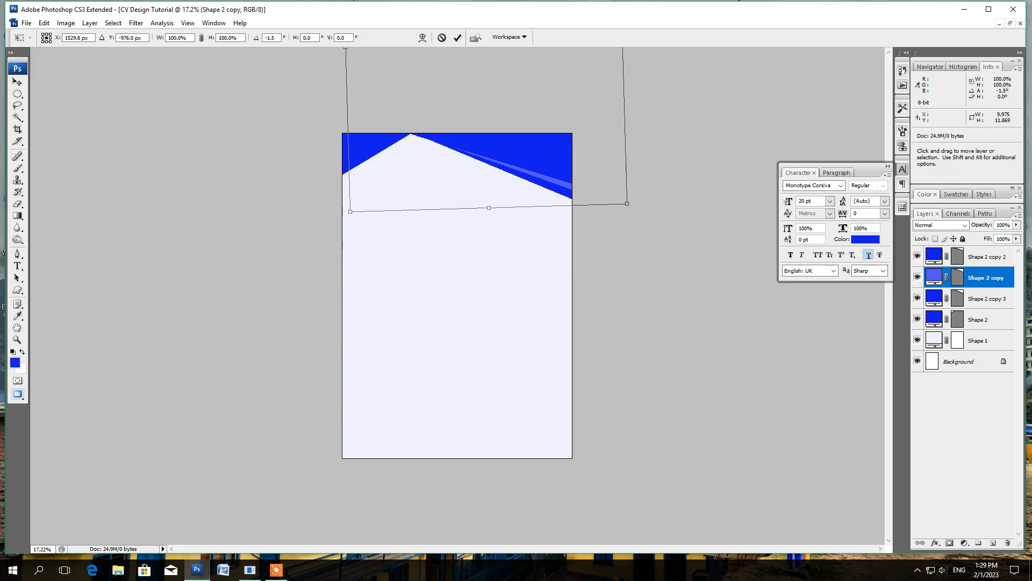
left_click_drag(566, 186, 565, 191)
key("Up")
key("Up")
key("Up")
key("Up")
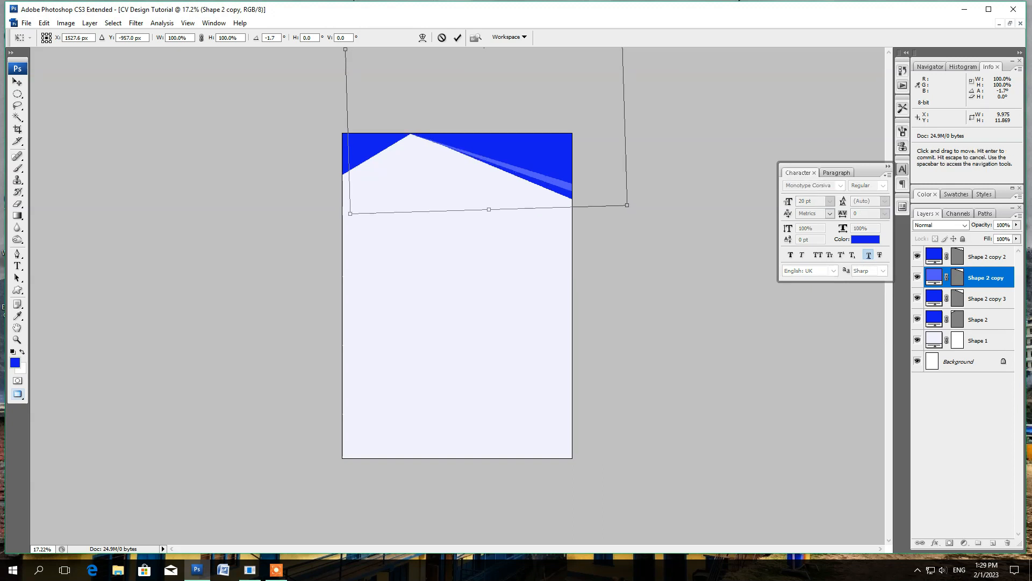
key("Return")
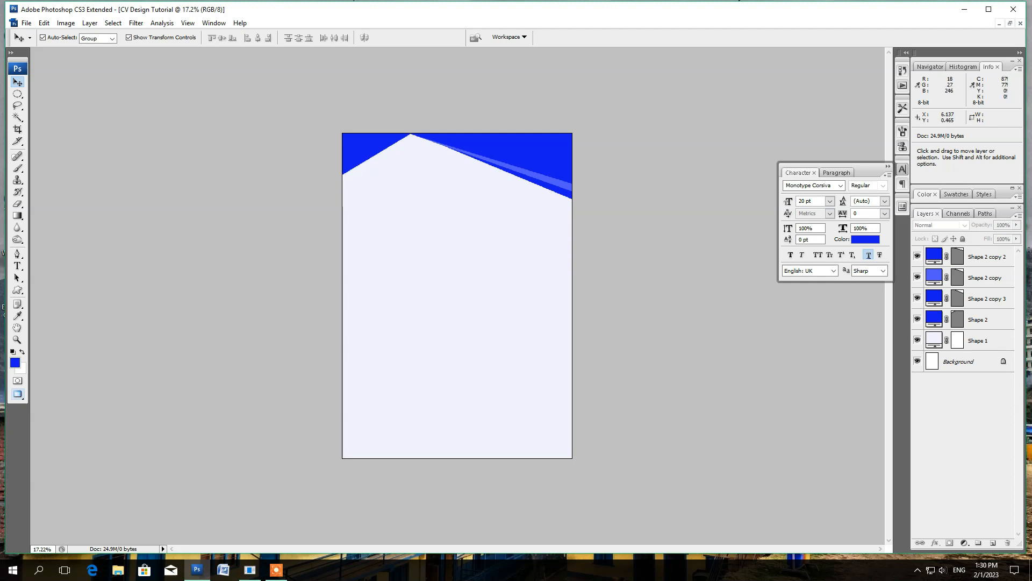
Step: Copy the four header shapes, flip the copies vertically, and place them slightly tilted along the page's bottom edge
left_click(513, 146)
left_click(984, 319, "shift")
left_click_drag(560, 164, 541, 378, "alt")
key("ctrl+t")
right_click(515, 287)
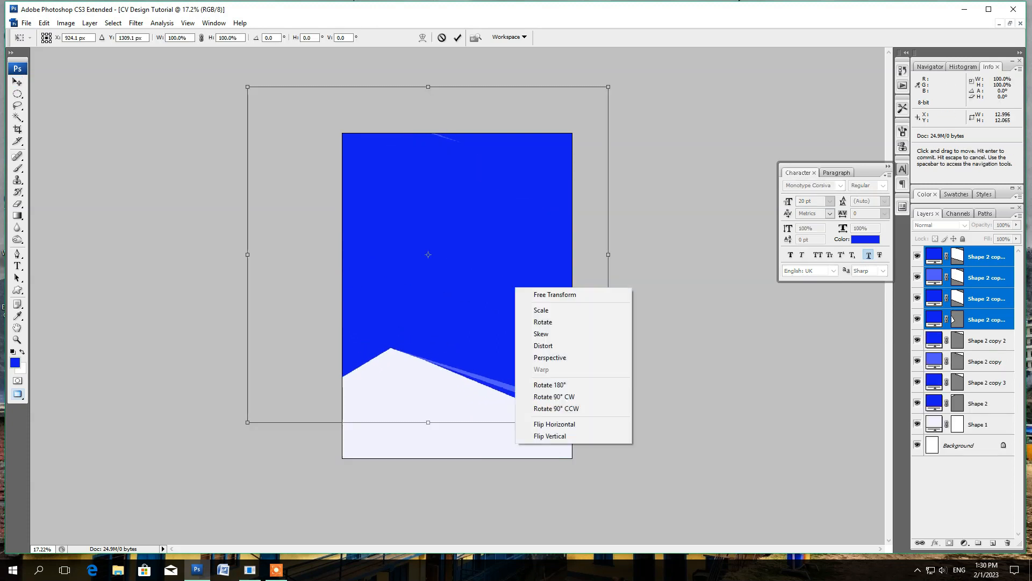
left_click(538, 436)
left_click_drag(463, 406, 418, 552)
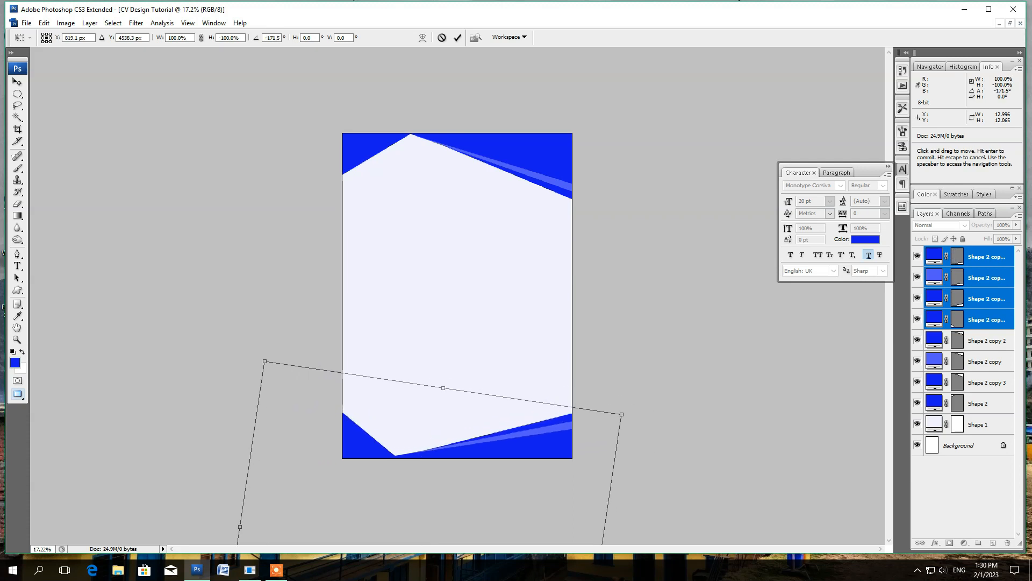
key("Return")
Step: Rotate the lower-left corner shape about -17.7° and move it down to reduce the visible blue triangle
left_click(361, 442)
left_click_drag(417, 391, 385, 367)
left_click_drag(328, 479, 332, 496)
key("shift+Down")
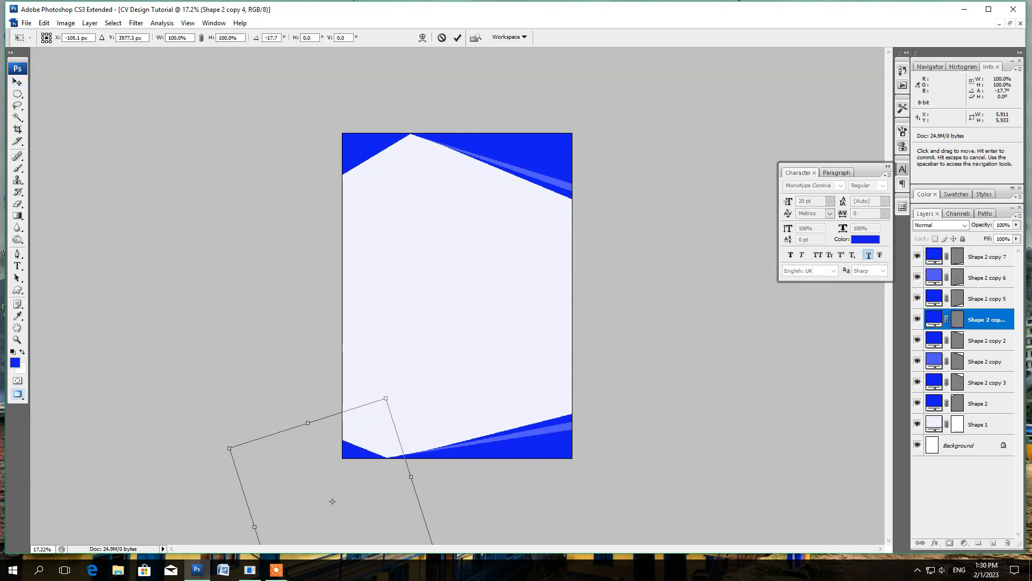
key("Return")
Step: Draw a circle shape below the upper-left blue triangle and fill it with white
key("u")
left_click(132, 37)
left_click_drag(363, 150, 430, 221)
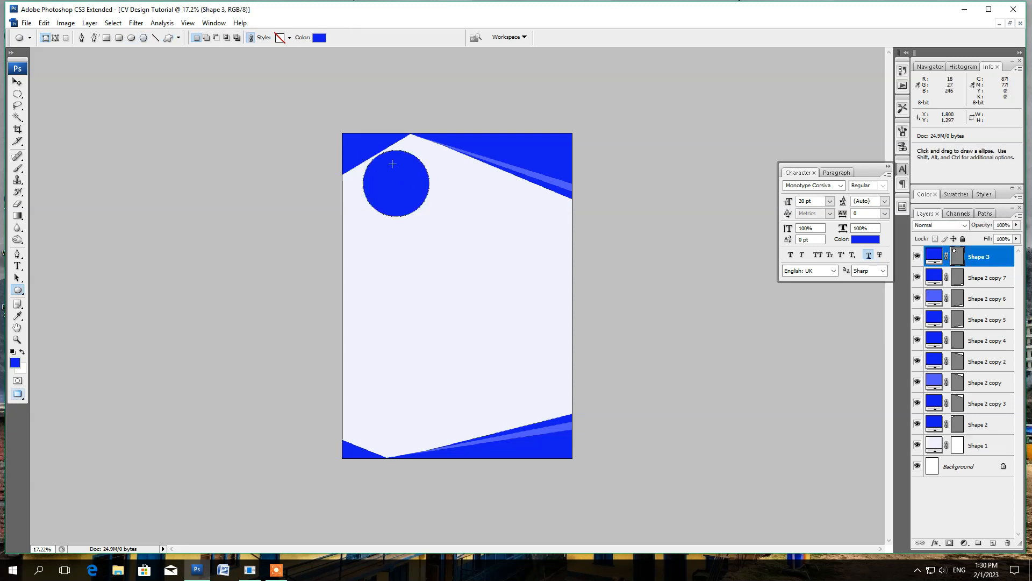
double_click(934, 257)
left_click(377, 151)
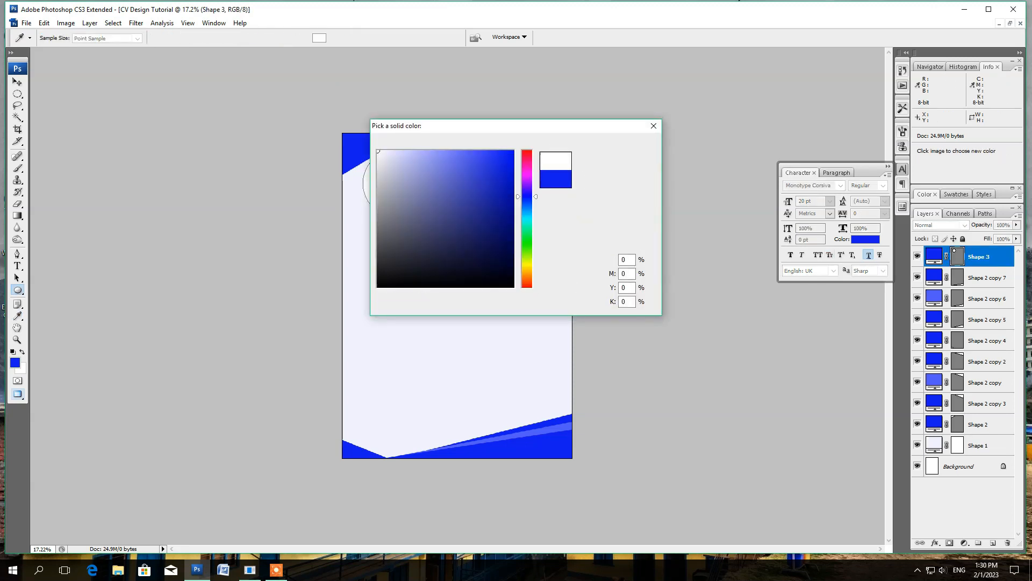
left_click(624, 143)
Step: Move the white circle onto the upper-left blue corner shape and scale it to about 81.5%
key("v")
left_click_drag(396, 183, 393, 158)
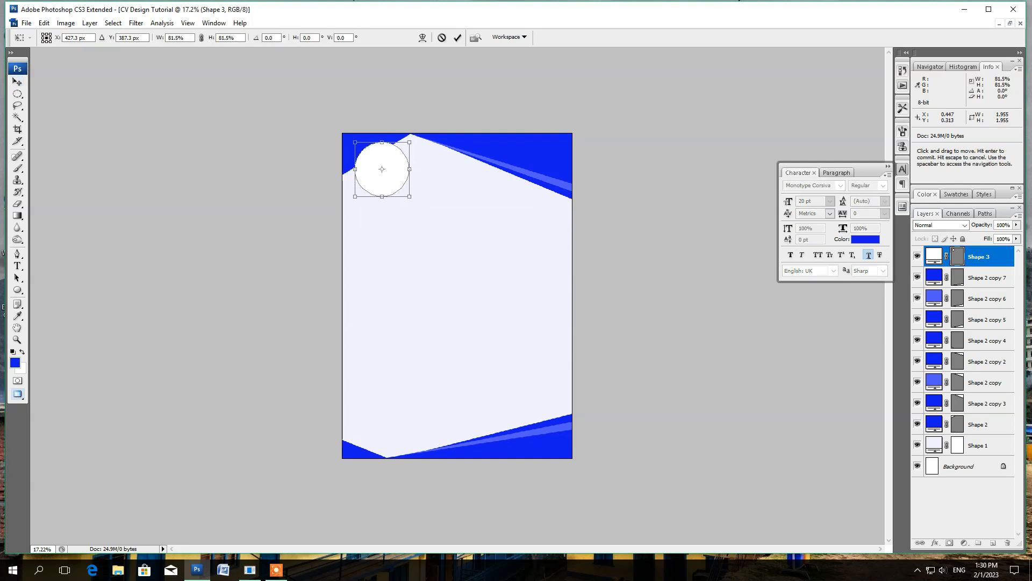
key("Return")
Step: Add an outside stroke in the lighter band blue to the white circle and widen it into a visible ring
left_click(935, 542)
left_click(957, 535)
left_click(700, 185)
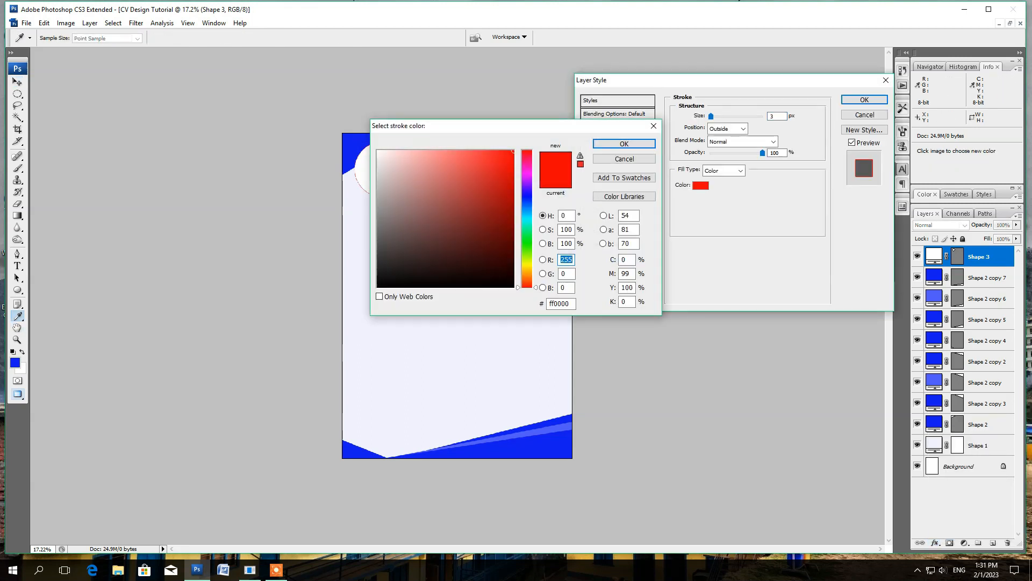
left_click_drag(484, 122, 668, 80)
left_click(537, 176)
key("Return")
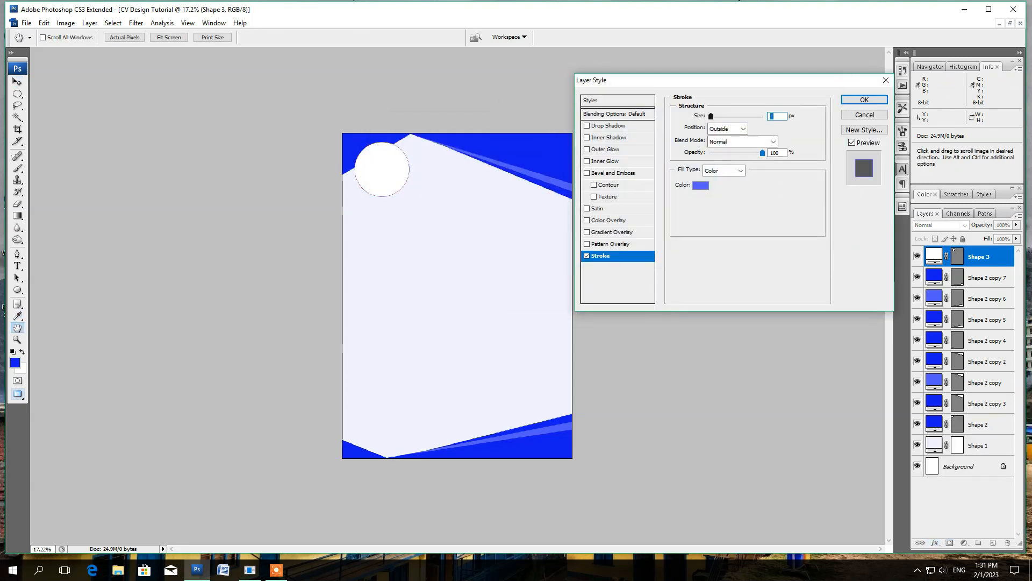
key("Return")
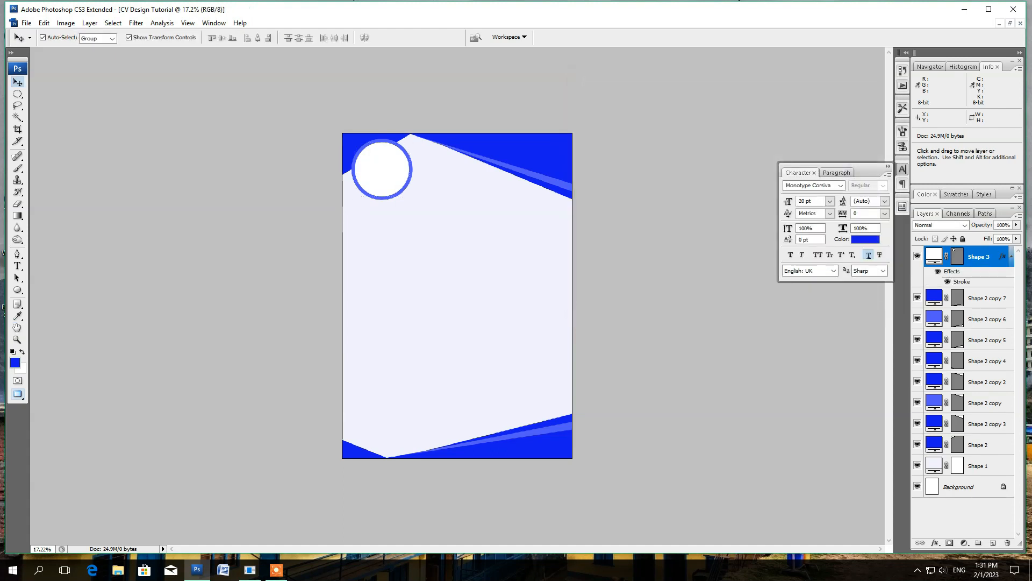
Step: Draw a rounded rectangle bar with a 10 px radius near the page's upper middle and fill it with a darker blue
key("u")
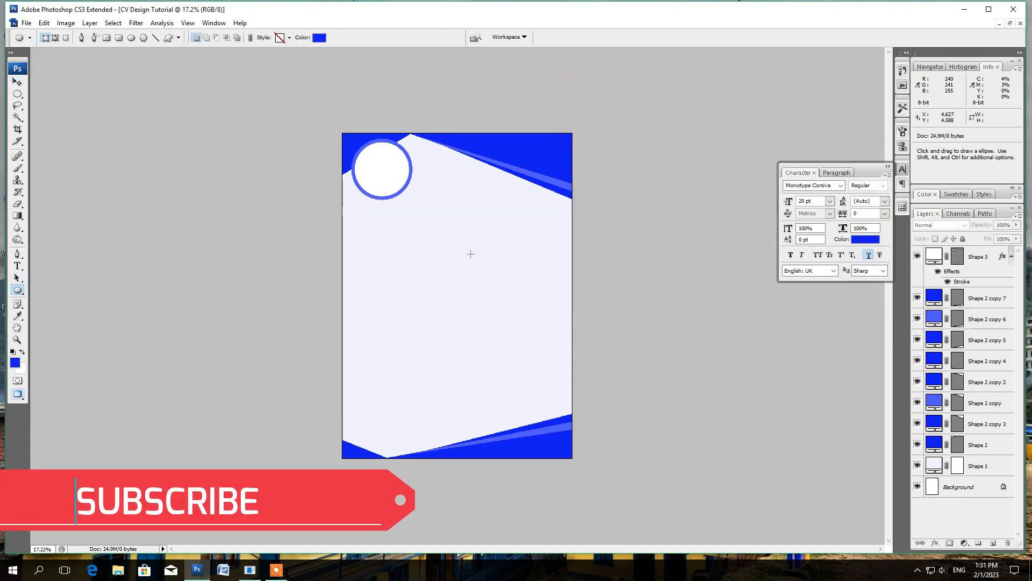
right_click(18, 290)
left_click(53, 301)
left_click_drag(429, 219, 507, 235)
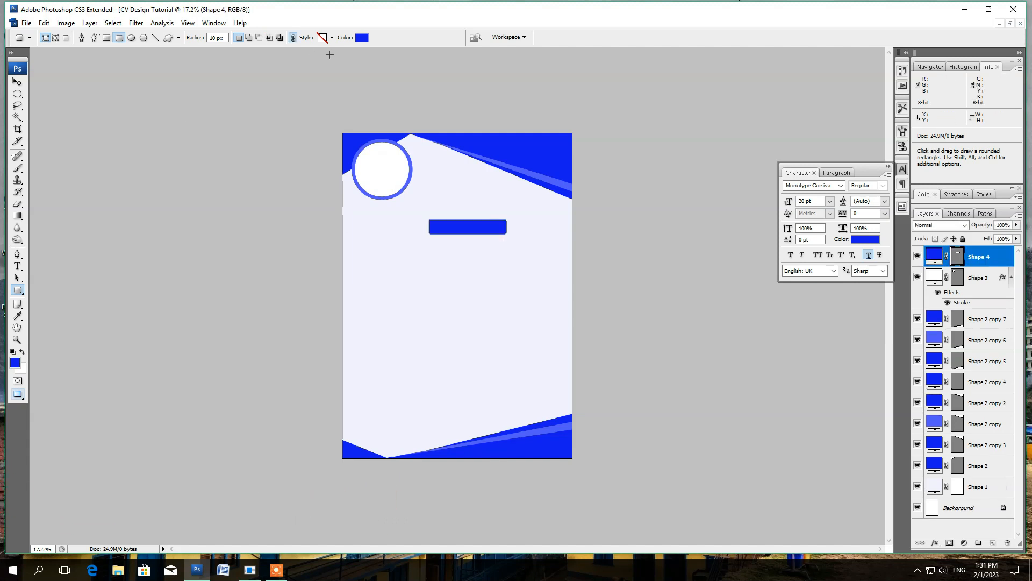
left_click(362, 37)
key("Return")
Step: Move the rounded bar up and place two copies below it, in the middle and lower parts of the page
key("v")
left_click(688, 126)
scroll(457, 296, "up", 1)
scroll(457, 296, "up", 1)
left_click_drag(492, 192, 491, 408)
scroll(491, 407, "up", 2)
scroll(491, 408, "down", 2)
Step: Scale the ringed white circle down slightly and reposition it in the upper-left corner
left_click_drag(348, 113, 357, 112)
left_click_drag(318, 72, 364, 114)
key("Return")
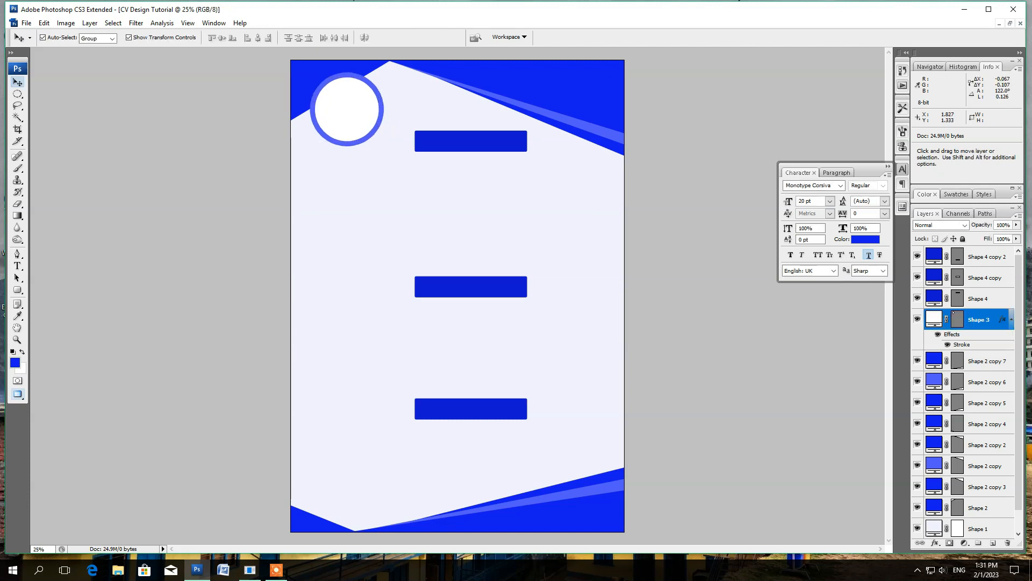
Step: Copy the lighter blue header band and place the copy over the upper-left corner behind the white circle
left_click(592, 128)
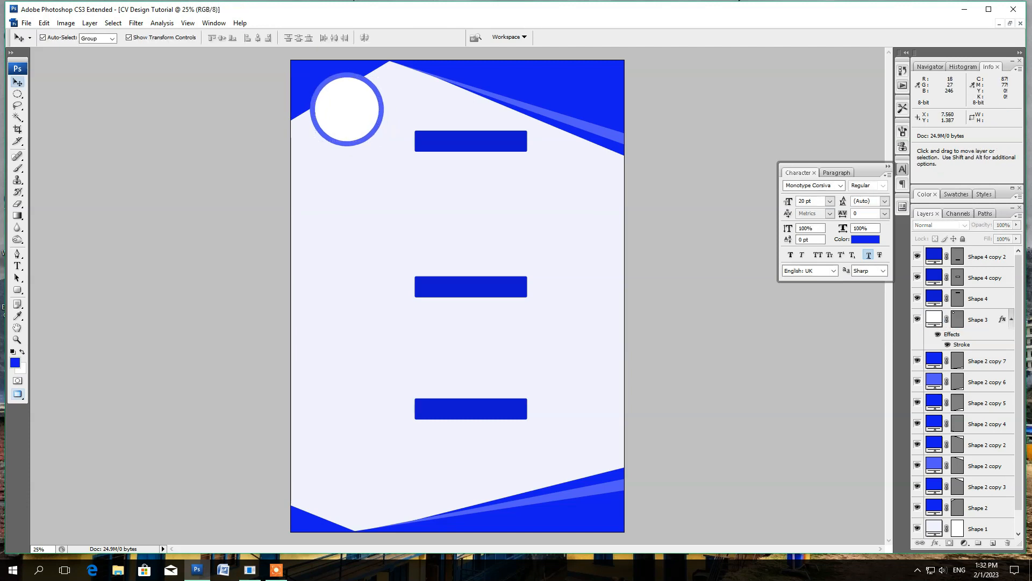
left_click_drag(592, 128, 255, 120)
scroll(406, 166, "up", 2)
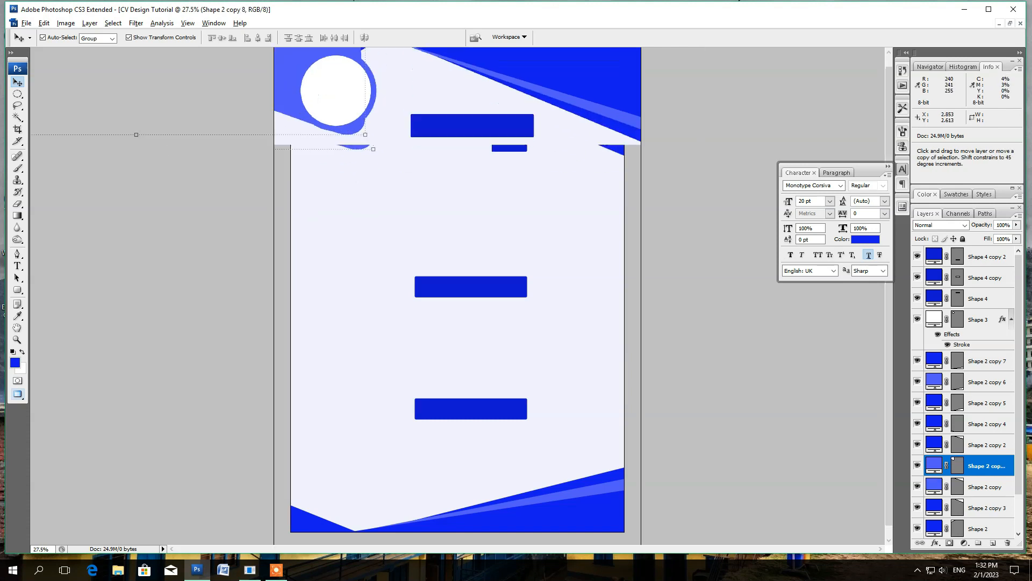
scroll(393, 169, "down", 2)
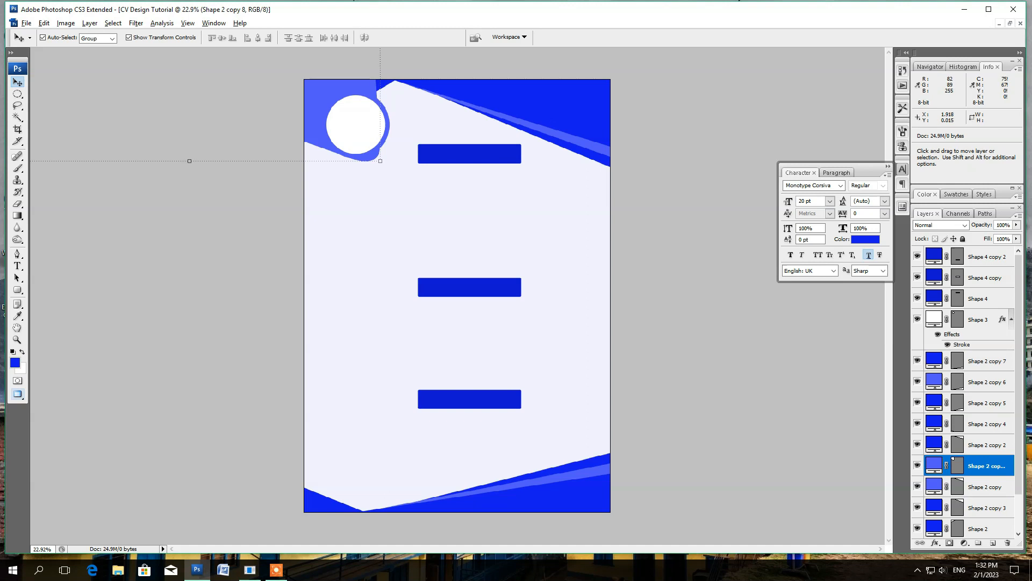
Step: Skew and slightly enlarge the lighter blue copy so its corner tucks behind the circle's lower edge
key("ctrl+t")
left_click_drag(393, 161, 371, 159)
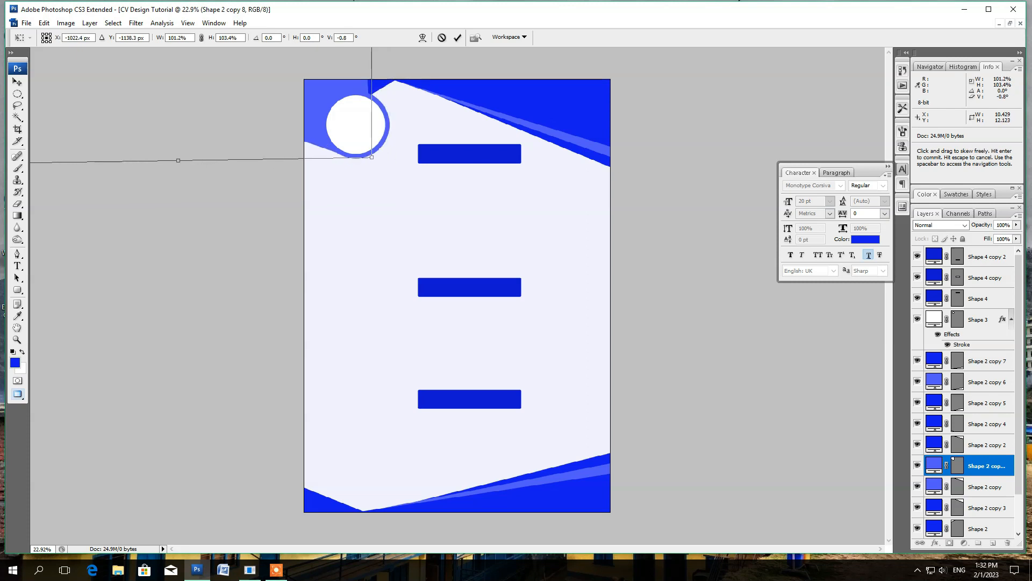
key("ctrl+0")
key("Return")
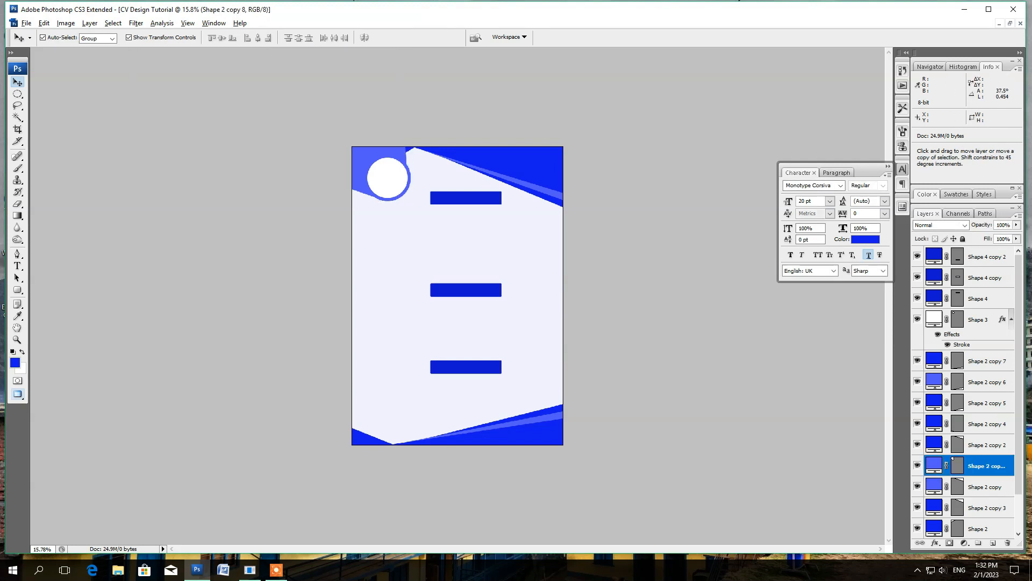
Step: Duplicate the lighter blue corner shape and distort the duplicate so its edge runs along the circle's upper-right side
key("ctrl+j")
key("ctrl+minus")
key("ctrl+minus")
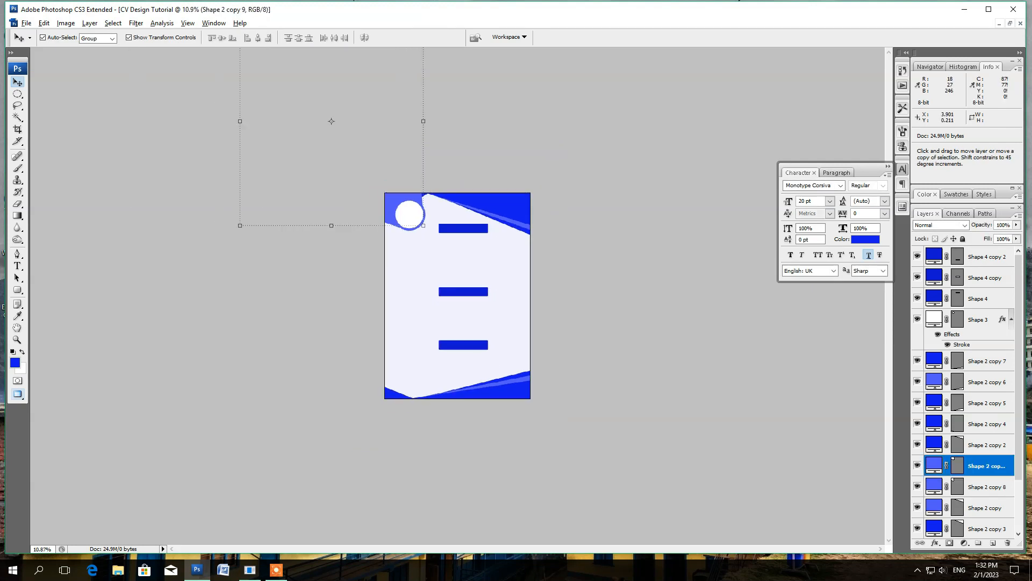
left_click(457, 199)
left_click(417, 225)
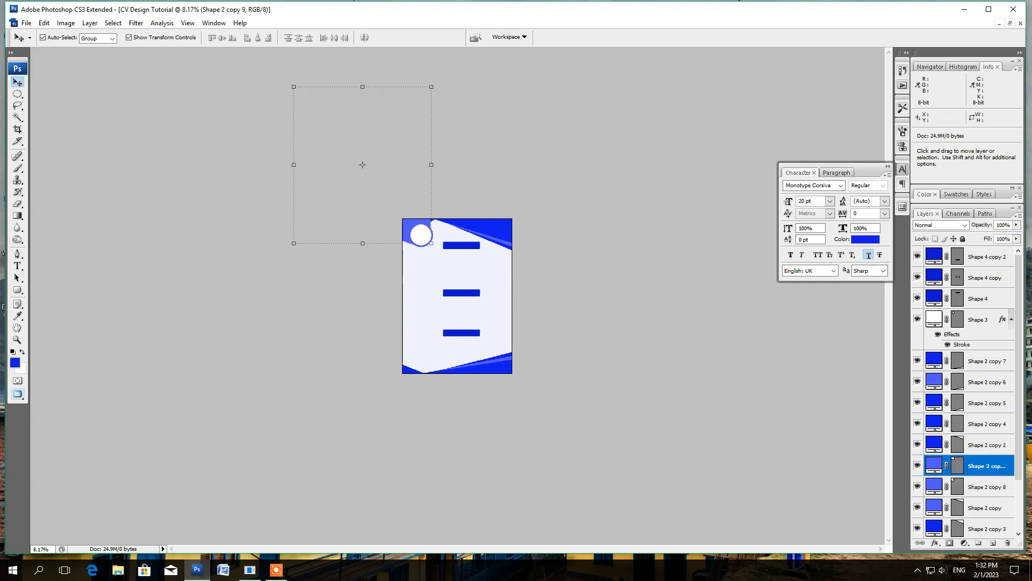
left_click_drag(436, 249, 444, 241)
scroll(444, 241, "up", 2)
scroll(457, 296, "up", 2)
left_click_drag(376, 113, 363, 123)
key("Return")
Step: Move the dark blue upper-left corner shape's layer directly below the circle's layer, above the lighter blue copies
left_click(385, 83)
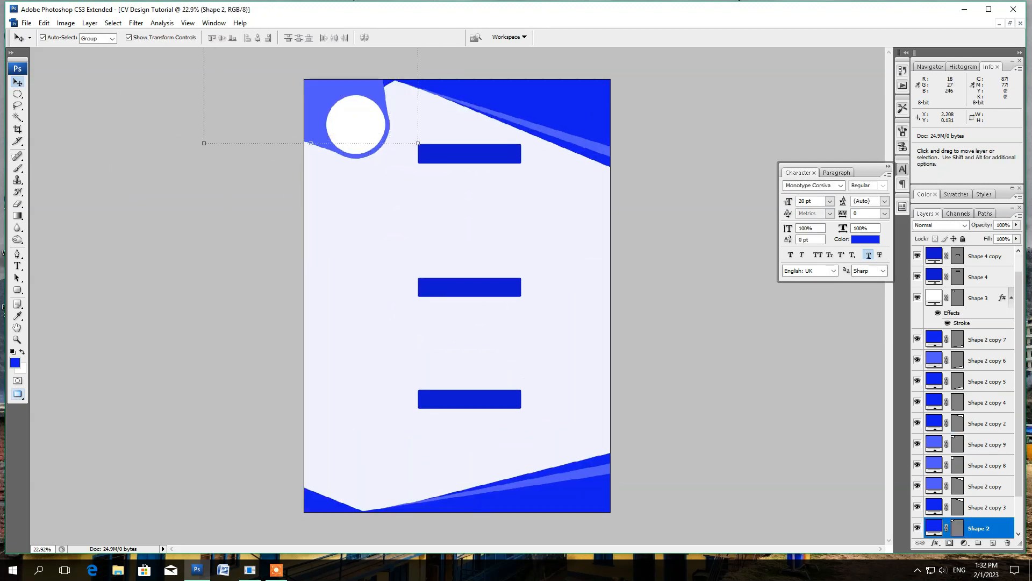
key("ctrl+bracketright")
key("ctrl+bracketright")
key("ctrl+bracketright")
key("ctrl+bracketright")
key("ctrl+bracketright")
key("ctrl+bracketright")
key("ctrl+bracketright")
key("ctrl+bracketright")
key("ctrl+bracketright")
key("ctrl+bracketright")
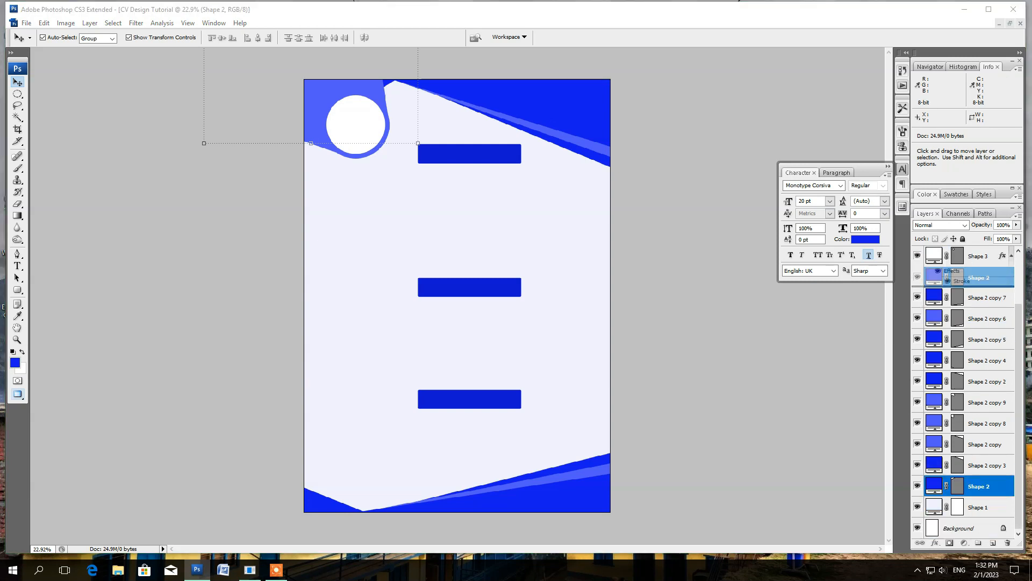
key("Escape")
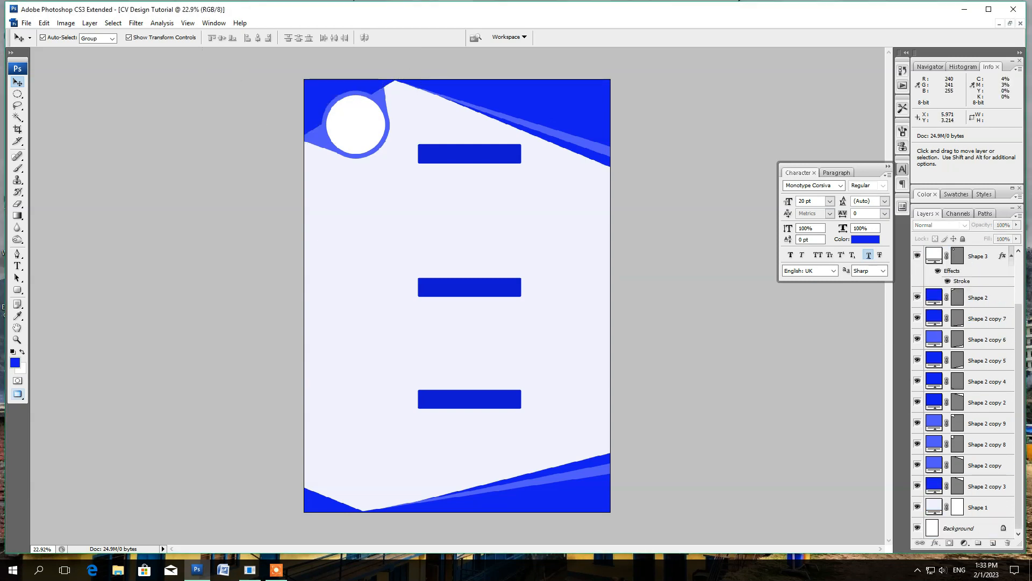
Step: Create a paragraph text box below the top bar and fill it with repeated "lorem Epsim" placeholder text
scroll(537, 202, "down", 4)
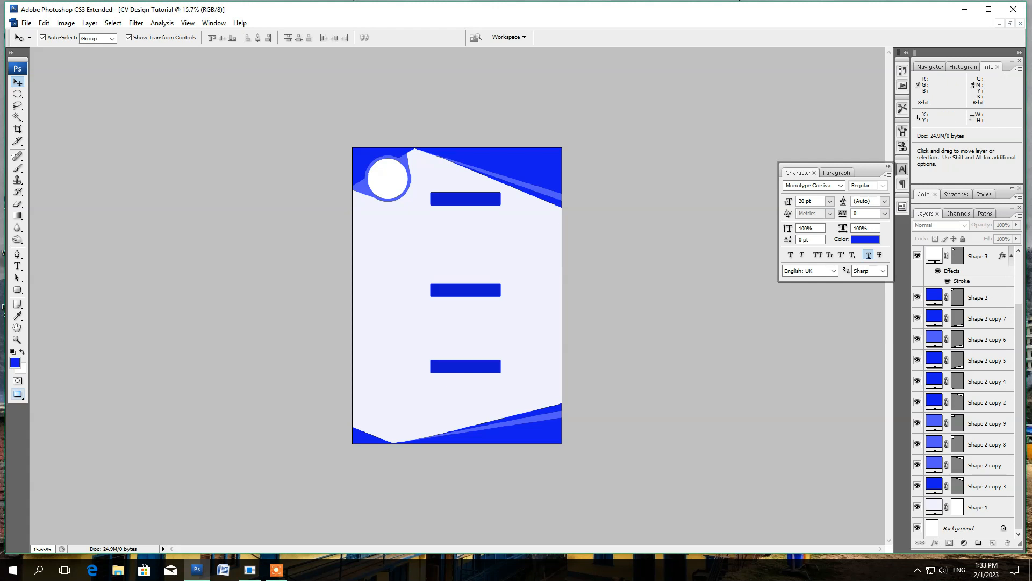
key("t")
left_click_drag(425, 225, 549, 271)
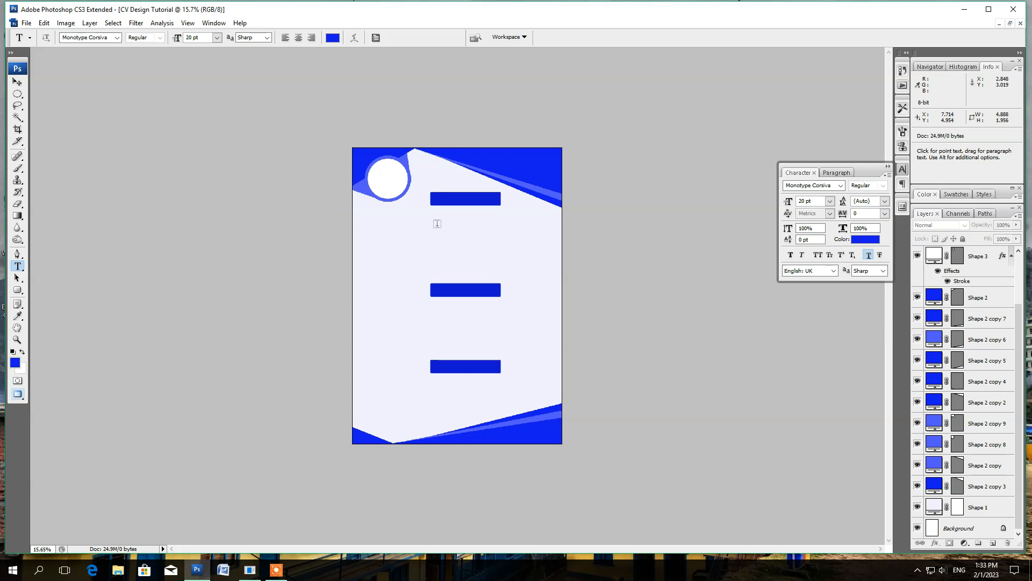
left_click_drag(425, 225, 550, 272)
type("Lorem Ipsum")
key("ctrl+a")
key("ctrl+c")
key("ctrl+v")
key("ctrl+v")
key("ctrl+v")
key("ctrl+v")
key("ctrl+v")
key("ctrl+v")
key("ctrl+v")
key("ctrl+v")
key("ctrl+v")
key("ctrl+v")
key("ctrl+v")
key("ctrl+v")
key("ctrl+v")
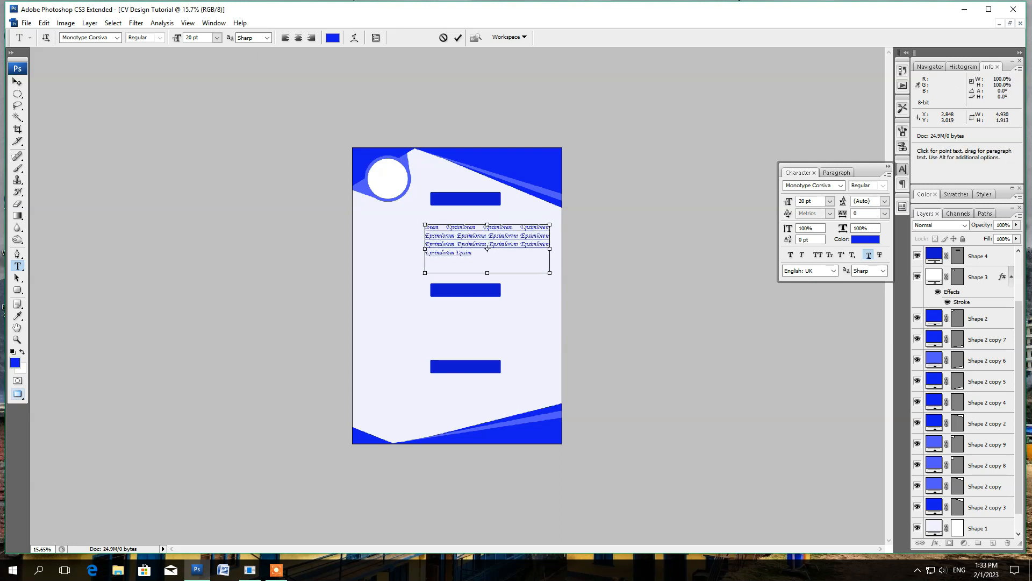
key("ctrl+v")
key("ctrl+v")
Step: Narrow the paragraph box to fit under the top bar and place copies of it under the middle and lower bars
left_click_drag(549, 273, 520, 395)
key("ctrl+Return")
key("super")
key("super")
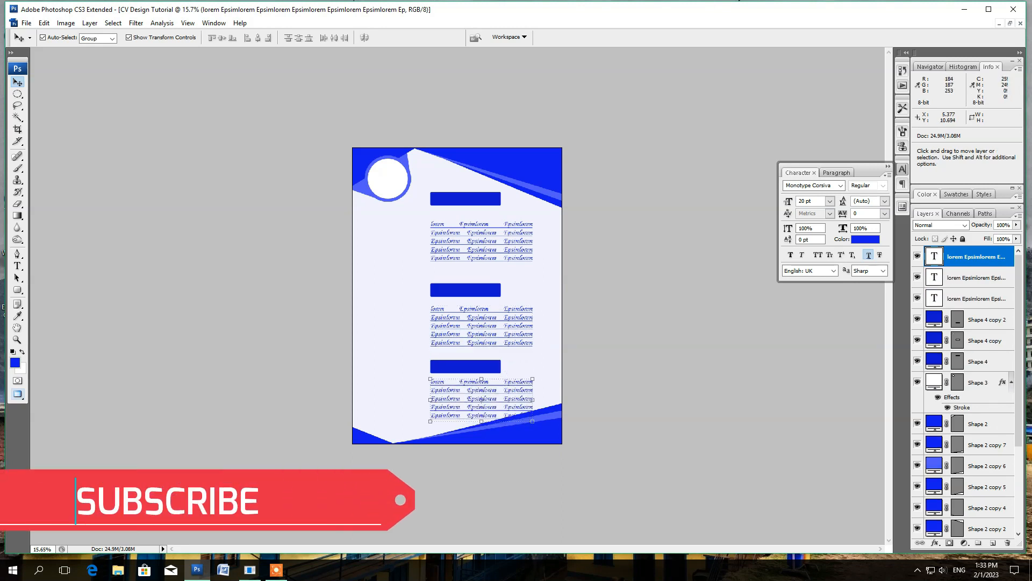
Step: Shorten the lowest paragraph's text box so it shows only three lines above the footer
key("t")
left_click(491, 406)
key("ctrl+a")
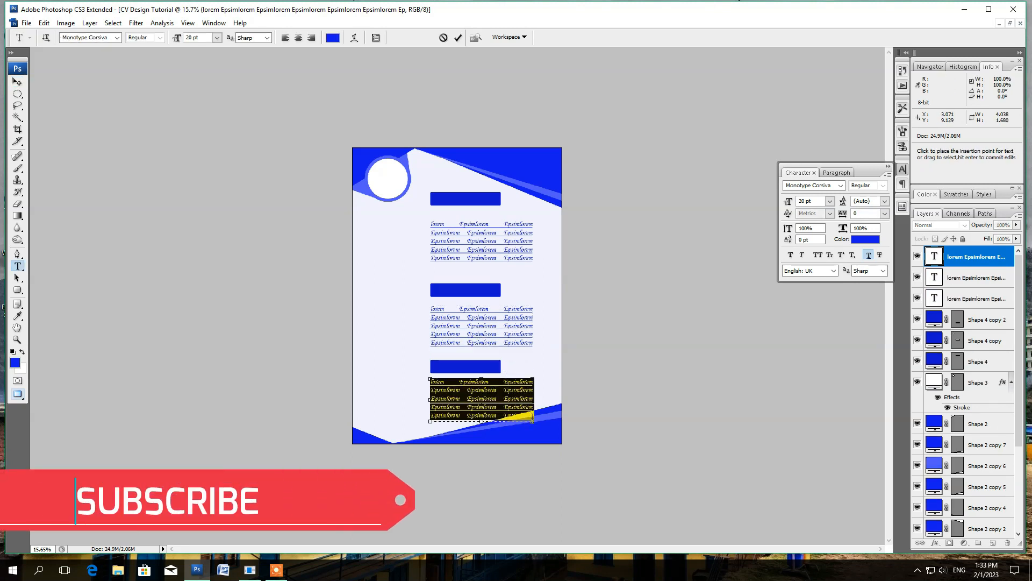
left_click_drag(532, 420, 533, 405)
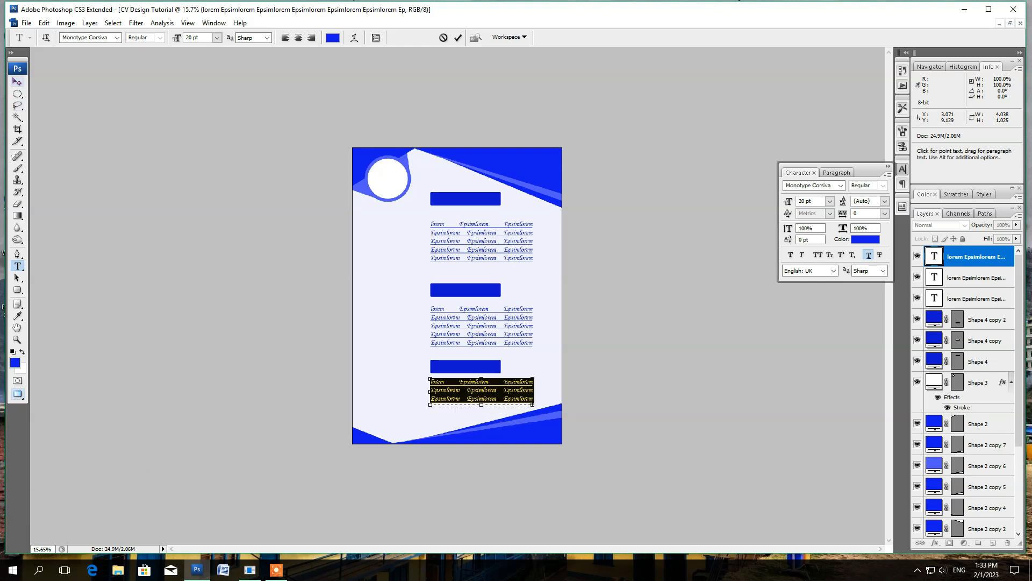
Step: Copy the three-line paragraph to the left column beside the top paragraph and narrow its box to about 2.11 wide
left_click(17, 82)
left_click(466, 280)
left_click_drag(500, 392, 413, 247, "alt")
key("t")
left_click(410, 234)
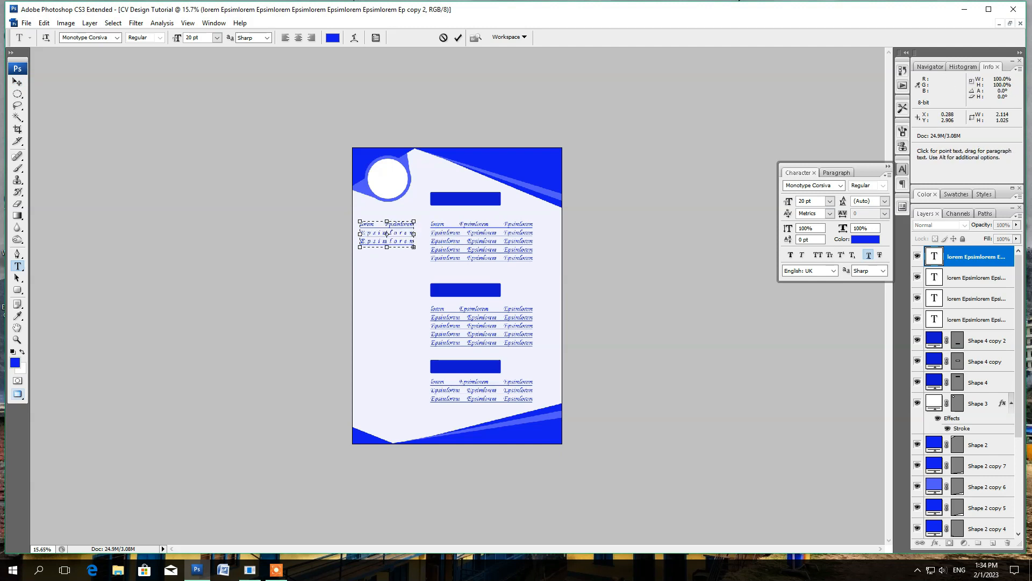
Step: Move the narrow left-column paragraph down slightly and place two copies of it further down the column
left_click(17, 82)
left_click(391, 237)
left_click_drag(389, 234, 397, 365)
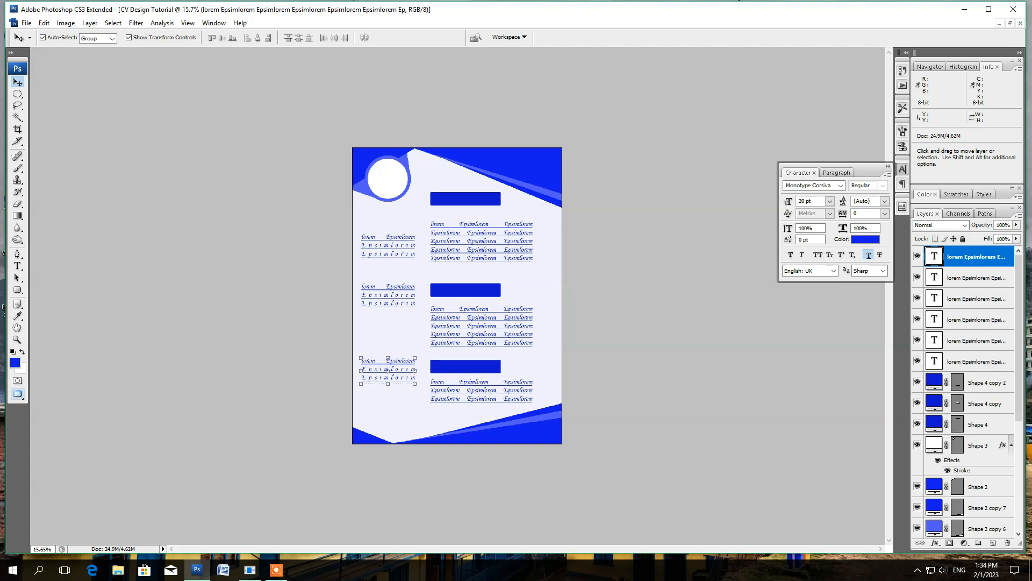
Step: Add the title "CV" in white 54 pt text on the upper-right blue header shape
key("t")
left_click(500, 162)
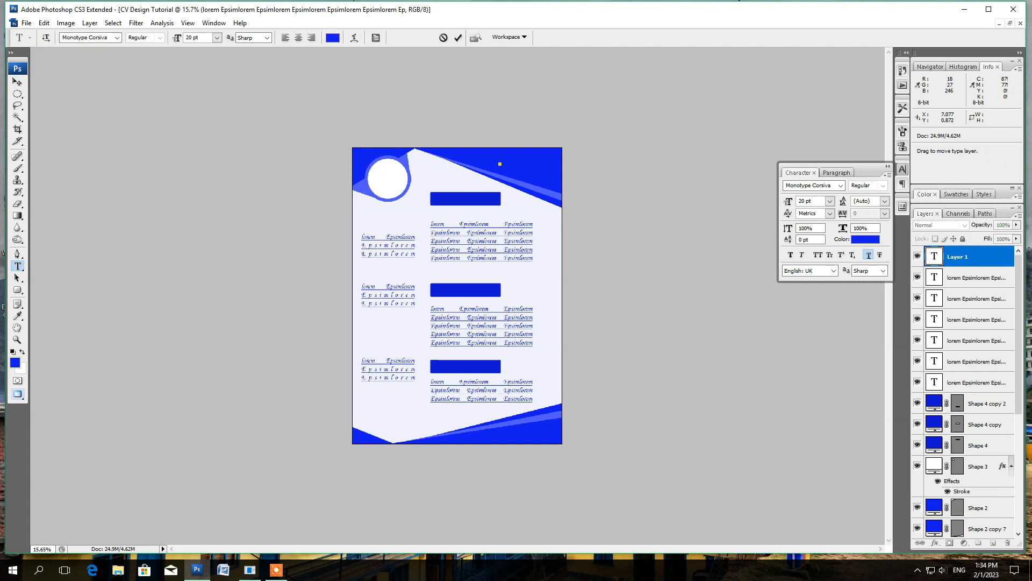
left_click(333, 38)
left_click(565, 106)
key("Return")
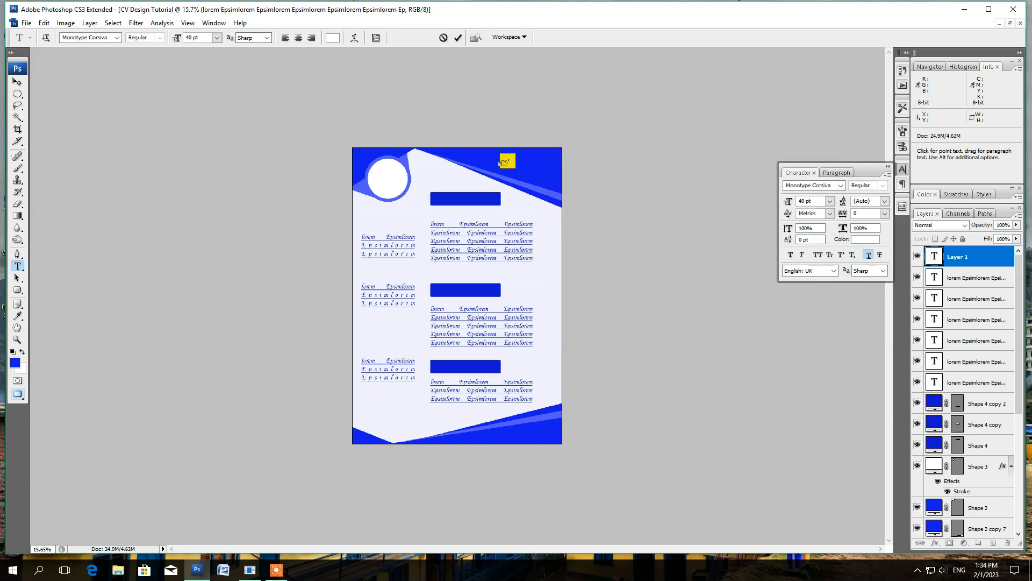
key("ctrl+shift+period")
key("ctrl+shift+period")
key("ctrl+shift+period")
key("ctrl+shift+period")
key("ctrl+shift+period")
key("ctrl+shift+period")
key("ctrl+shift+period")
left_click_drag(516, 160, 540, 167)
key("ctrl+Return")
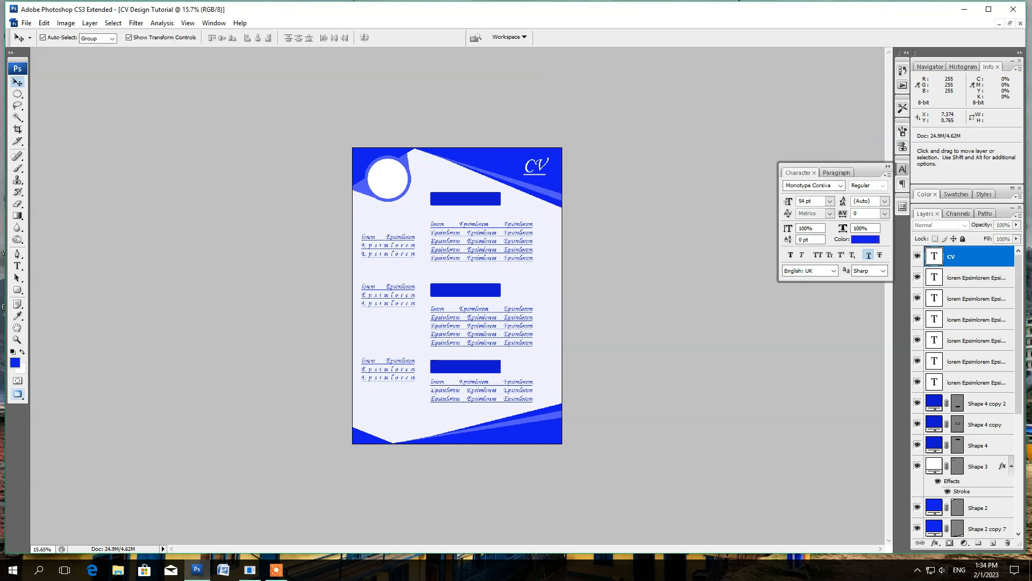
Step: Add the heading "lorem Epsim" in white 20 pt text on the top bar
scroll(457, 295, "up", 6)
key("alt+t")
key("Escape")
key("t")
left_click(416, 71)
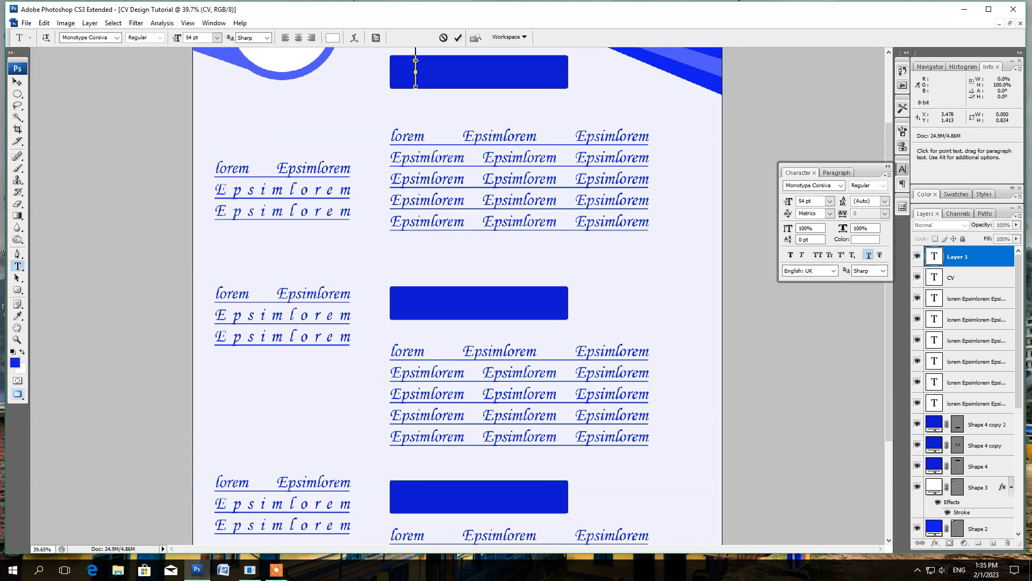
type("lorem Epsim")
left_click_drag(497, 127, 505, 133)
key("ctrl+a")
left_click(333, 38)
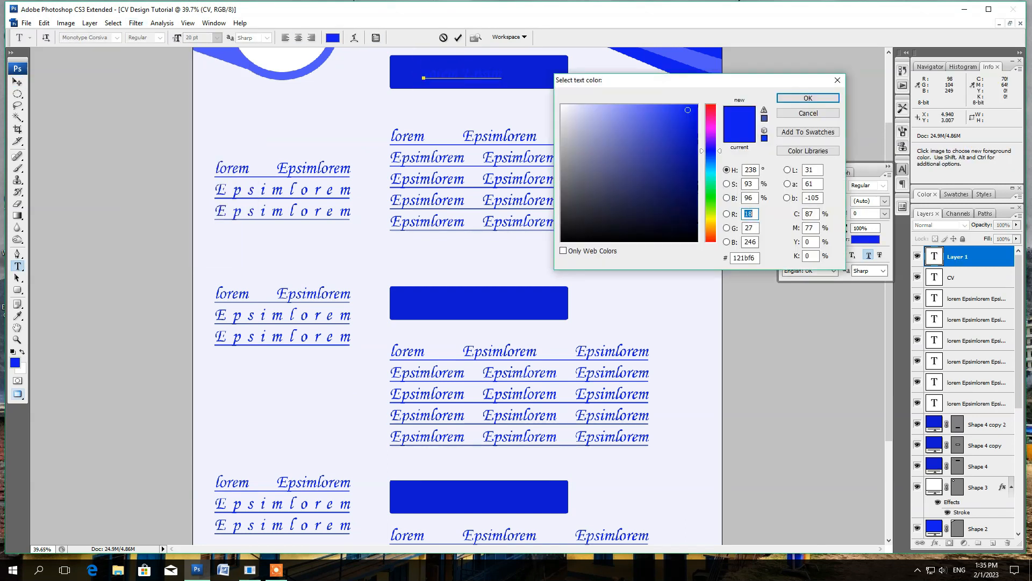
left_click_drag(578, 115, 443, 38)
left_click(807, 98)
Step: Copy the "lorem Epsim" heading onto the middle and lower bars and onto the lower-right footer shape
left_click(17, 81)
left_click_drag(491, 73, 570, 496)
key("ctrl+0")
Step: Replace the footer's "lorem Epsim" text with "logo"
key("t")
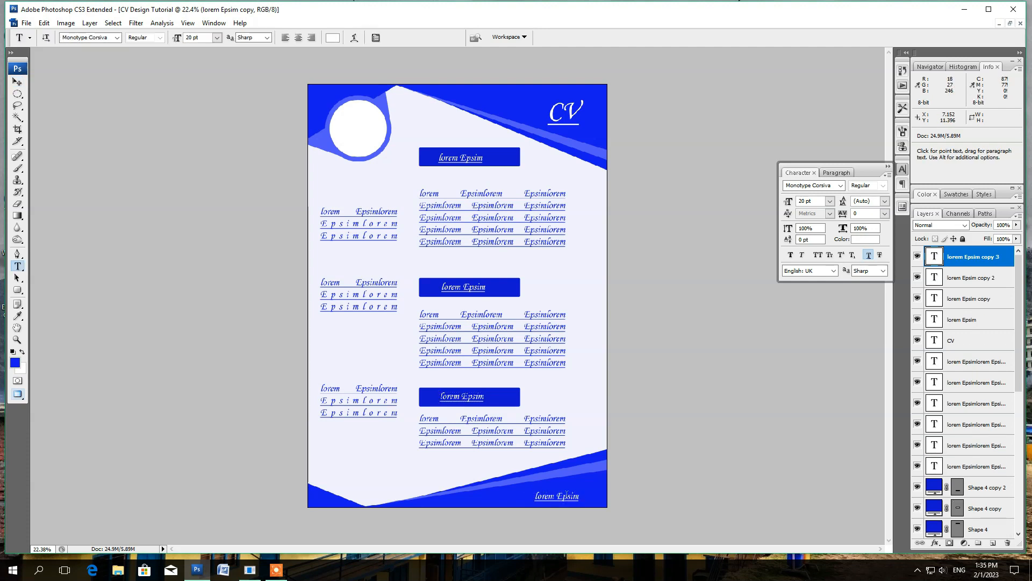
triple_click(567, 494)
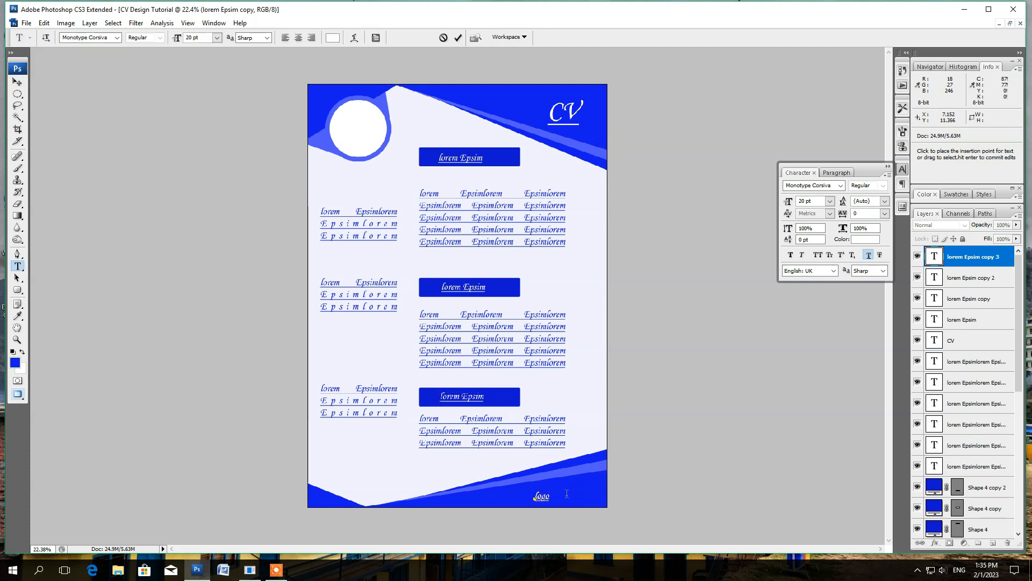
key("ctrl+Return")
Step: Move the "logo" text further right within the blue footer shape
key("ctrl+t")
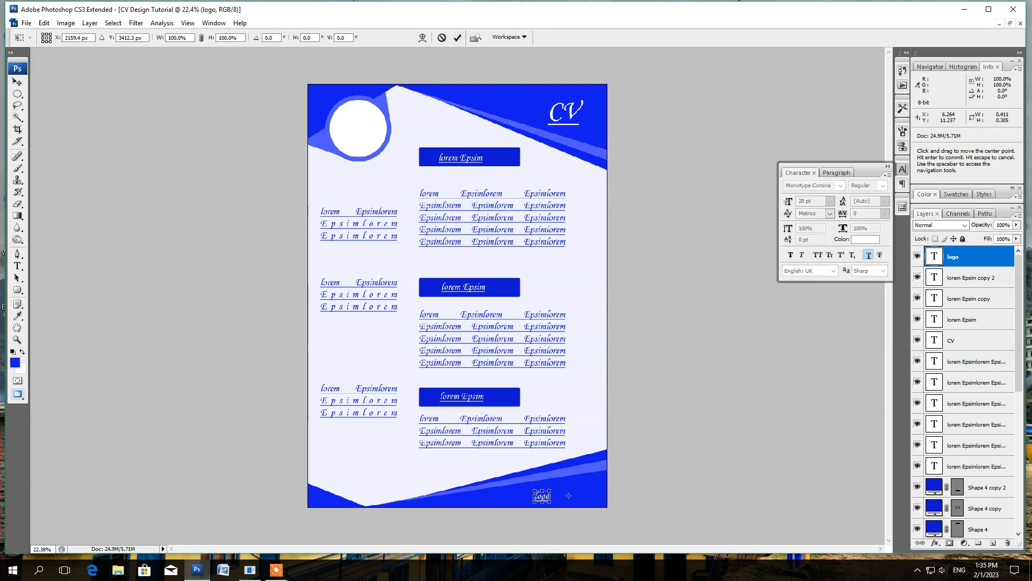
left_click_drag(543, 494, 554, 495)
key("Return")
scroll(555, 496, "up", 6)
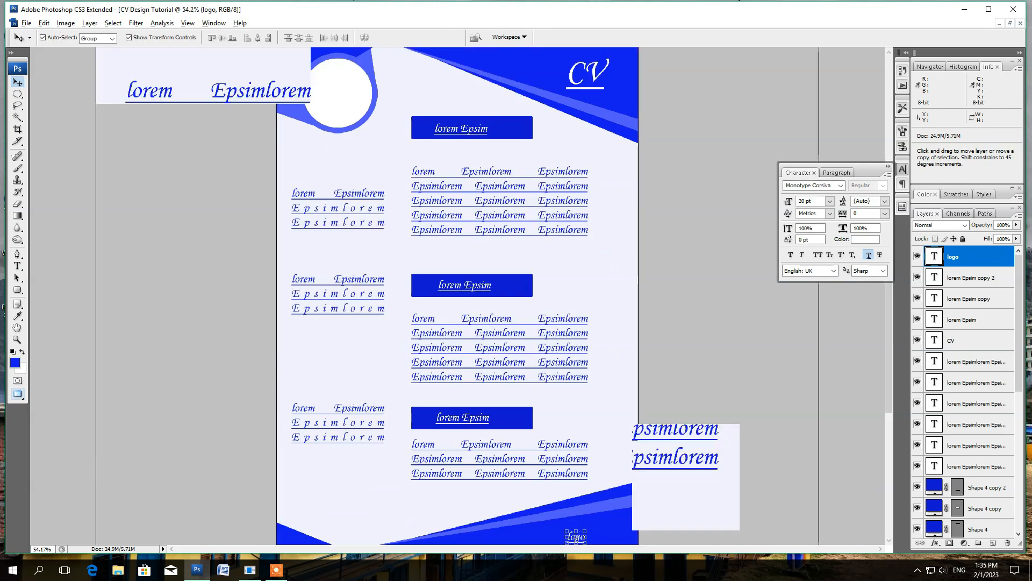
left_click_drag(694, 515, 736, 515)
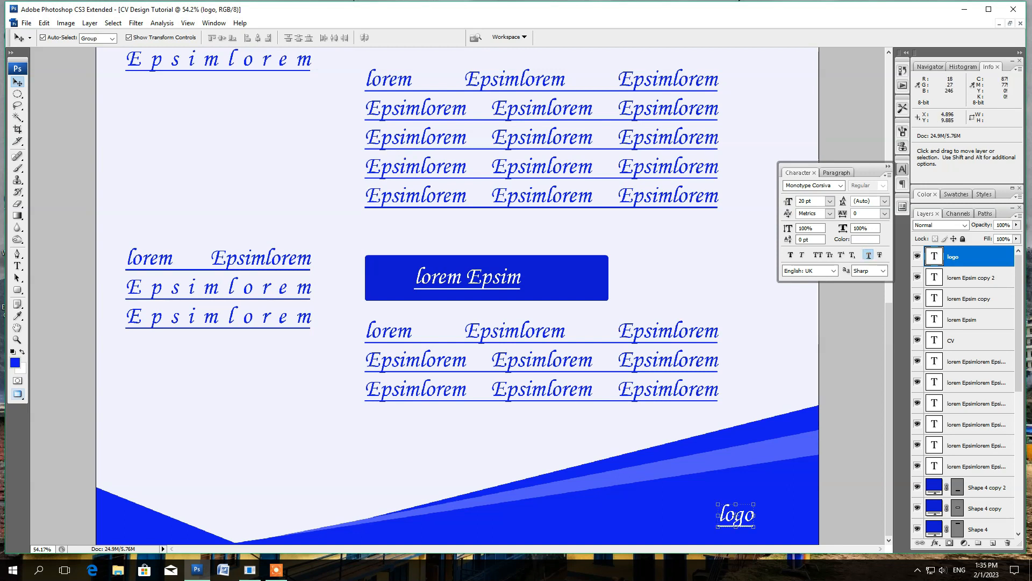
Step: Remove the underline from all six placeholder paragraphs in the left and right columns
left_click(540, 365)
left_click(868, 254)
left_click(668, 195)
left_click(868, 254)
left_click(240, 279)
left_click(868, 255)
scroll(457, 295, "up", 4)
left_click(273, 183)
left_click(868, 254)
scroll(479, 218, "down", 6)
left_click(479, 218)
left_click(867, 254)
left_click(344, 215)
left_click(867, 254)
Step: Add the blue text "Your Name" below the photo circle and set its size to 33 pt
key("t")
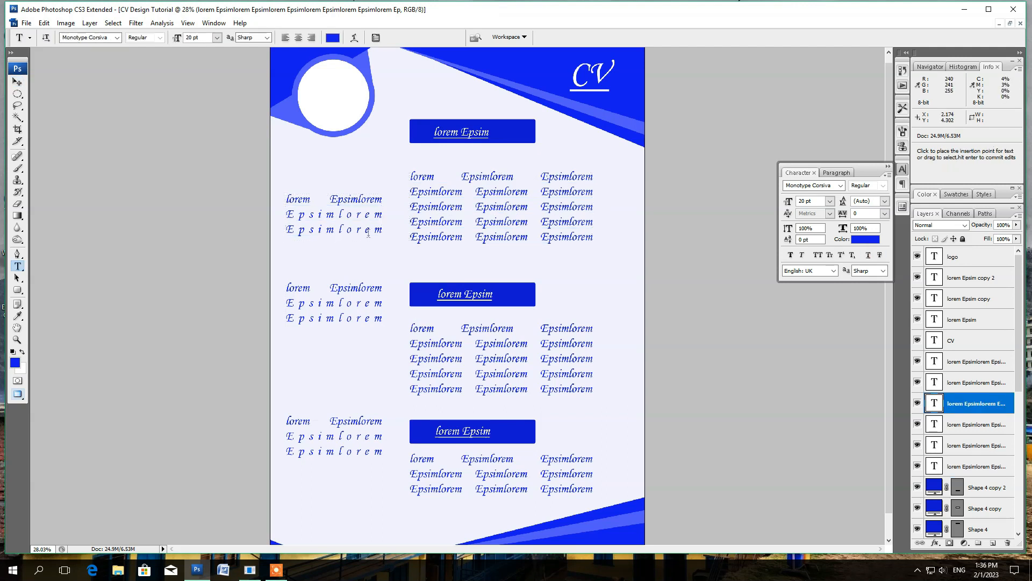
left_click(296, 150)
type("Your Na")
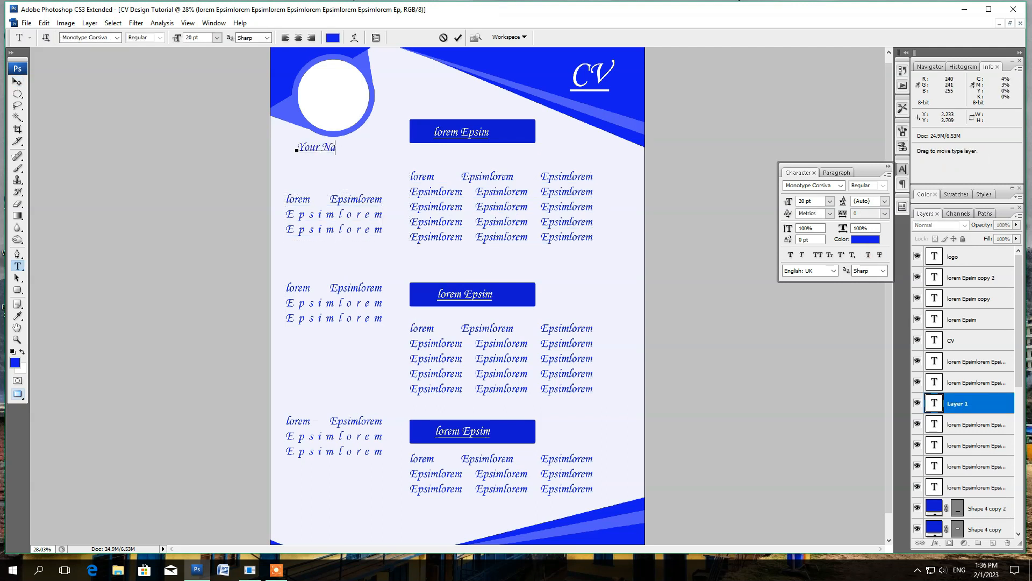
type("me")
key("ctrl+a")
left_click_drag(177, 38, 183, 38)
left_click_drag(333, 172, 331, 182)
left_click_drag(177, 37, 178, 37)
left_click_drag(371, 193, 365, 189)
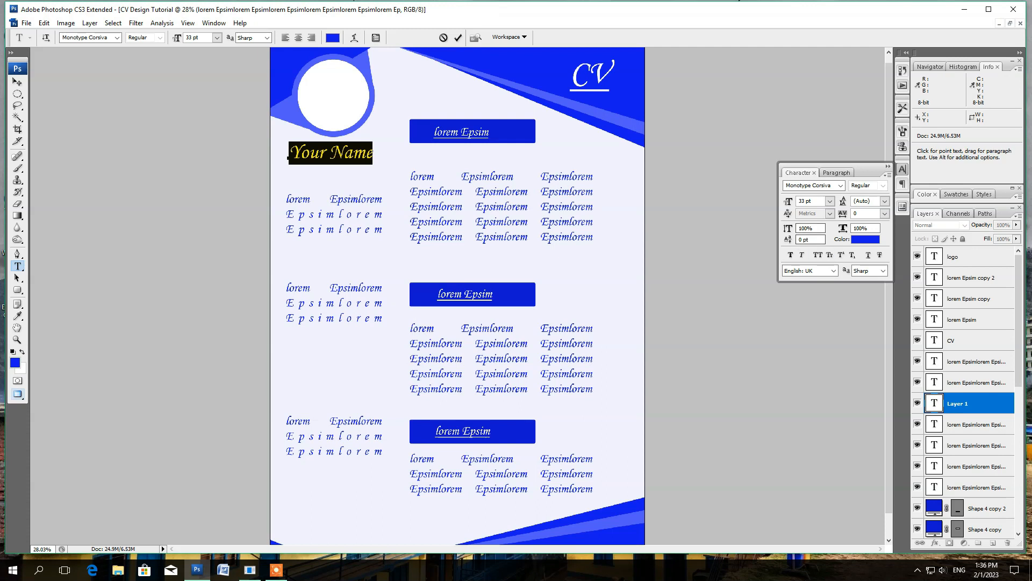
Step: Make "Your Name" bold and underlined, and move it slightly lower beneath the photo circle
left_click(790, 255)
left_click(17, 81)
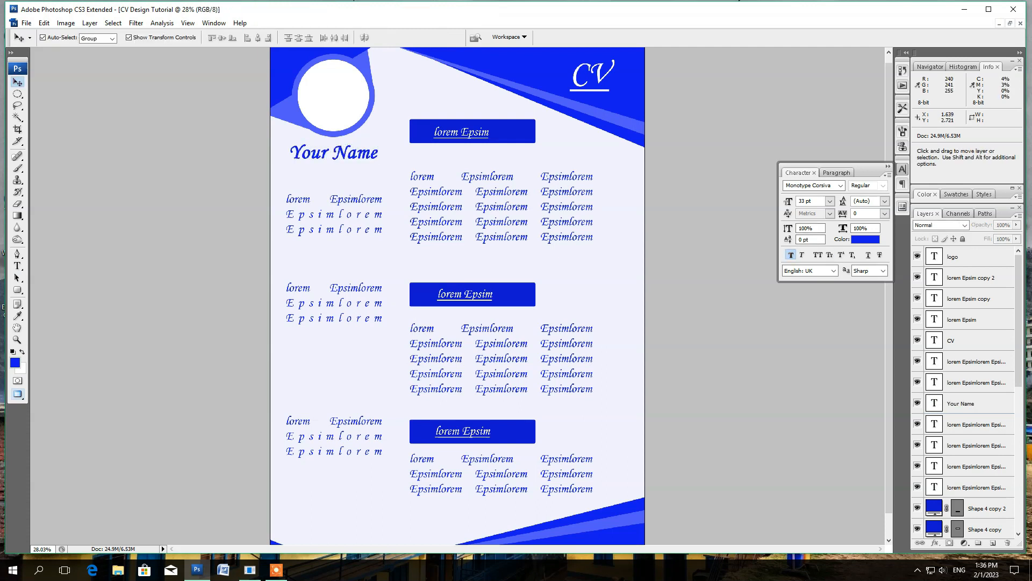
left_click_drag(335, 153, 334, 161)
Step: Move the middle left paragraph slightly down and add a bold 20 pt "lorem Epsim" subheading without underline above it
left_click_drag(351, 289, 351, 297)
key("t")
key("ctrl+v")
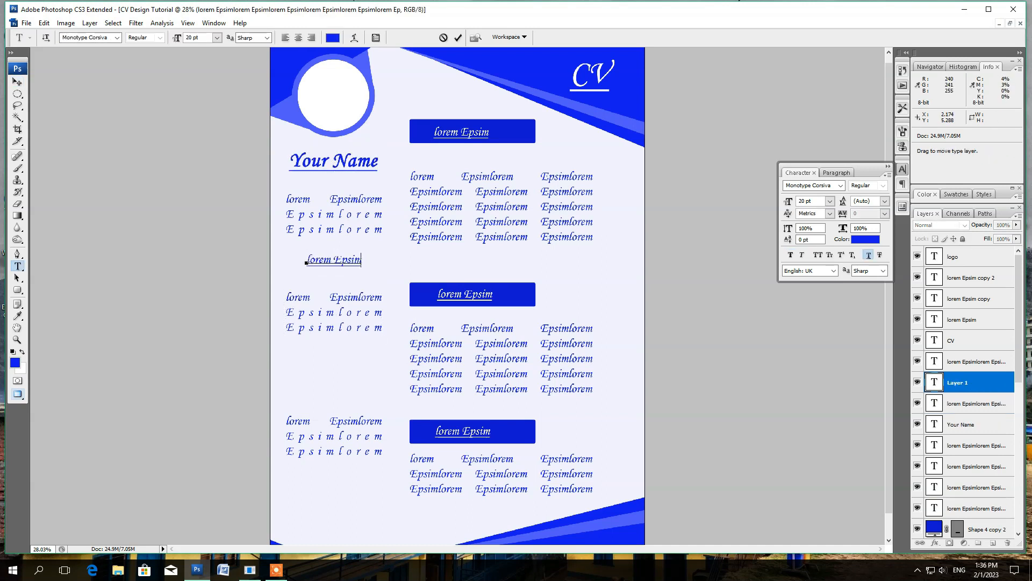
key("ctrl+a")
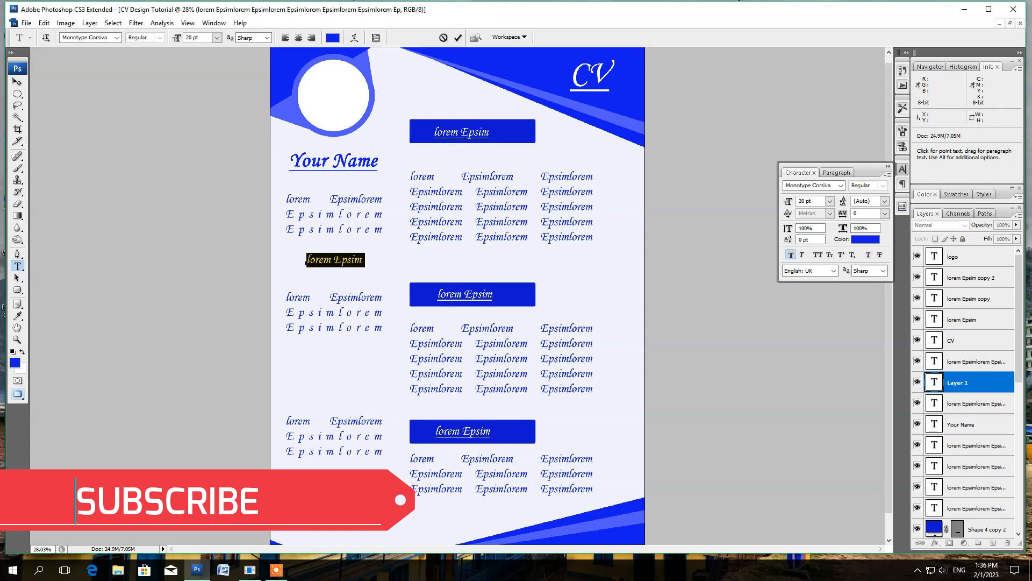
Step: Copy the "lorem Epsim" subheading above the lower left paragraph and as three stacked lines at the foot of the left column
left_click_drag(359, 265, 346, 374)
key("ctrl+Return")
key("v")
scroll(349, 371, "down", 4)
left_click_drag(378, 442, 377, 455, "alt")
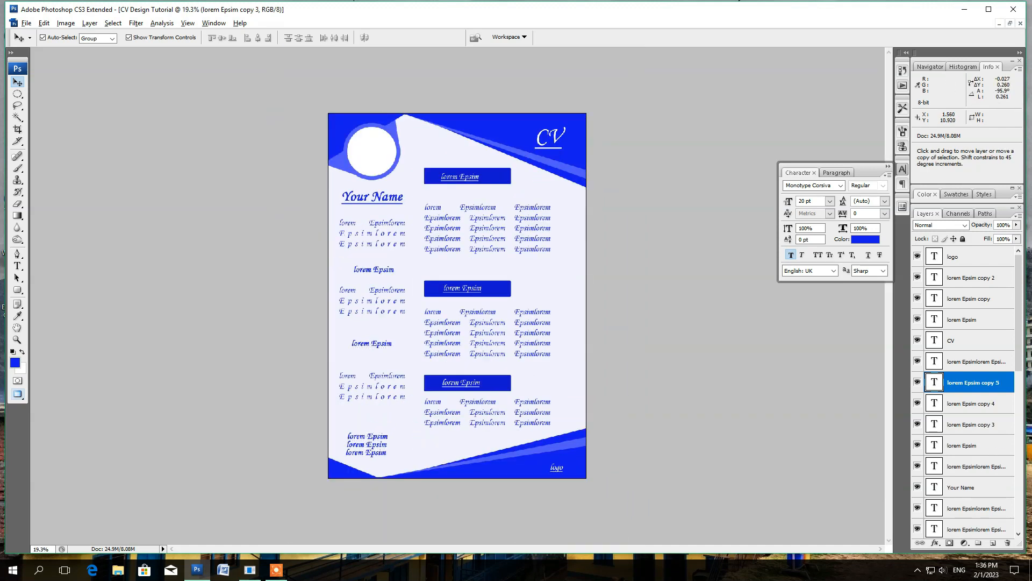
Step: Select the white photo circle and launch Chrome by running the command "chrome"
left_click(372, 153)
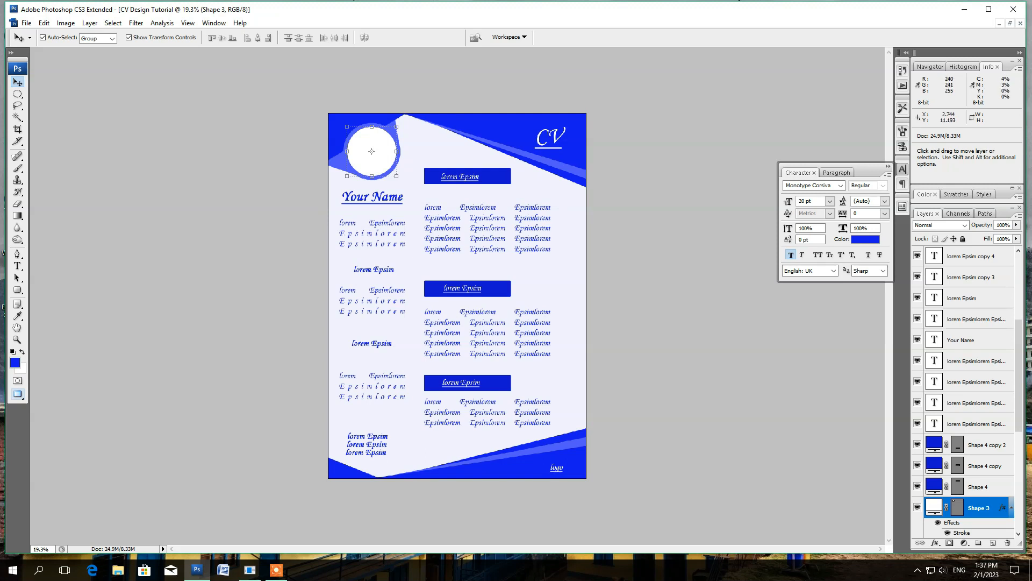
key("super+r")
type("chromw")
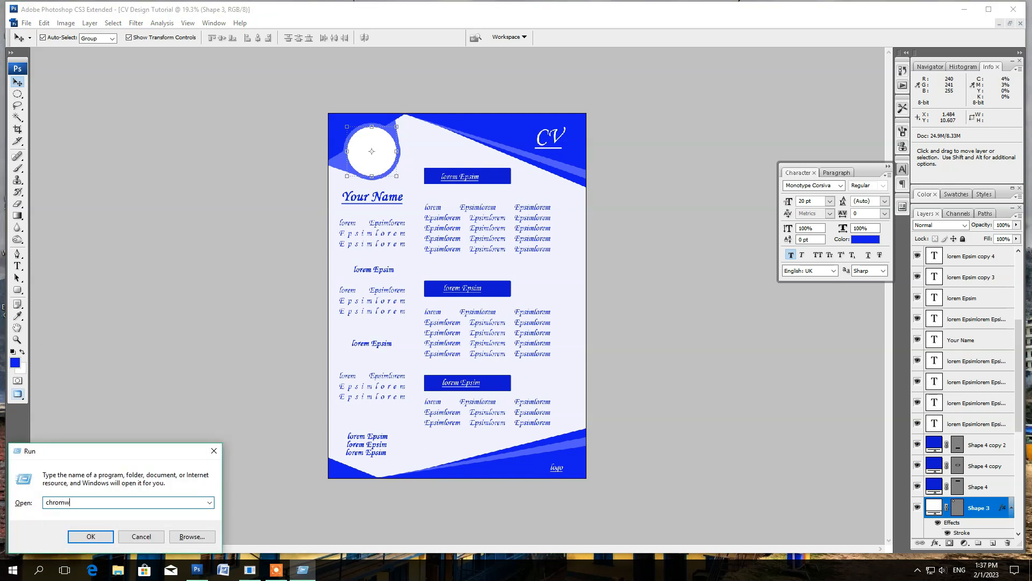
key("BackSpace")
type("e")
key("Return")
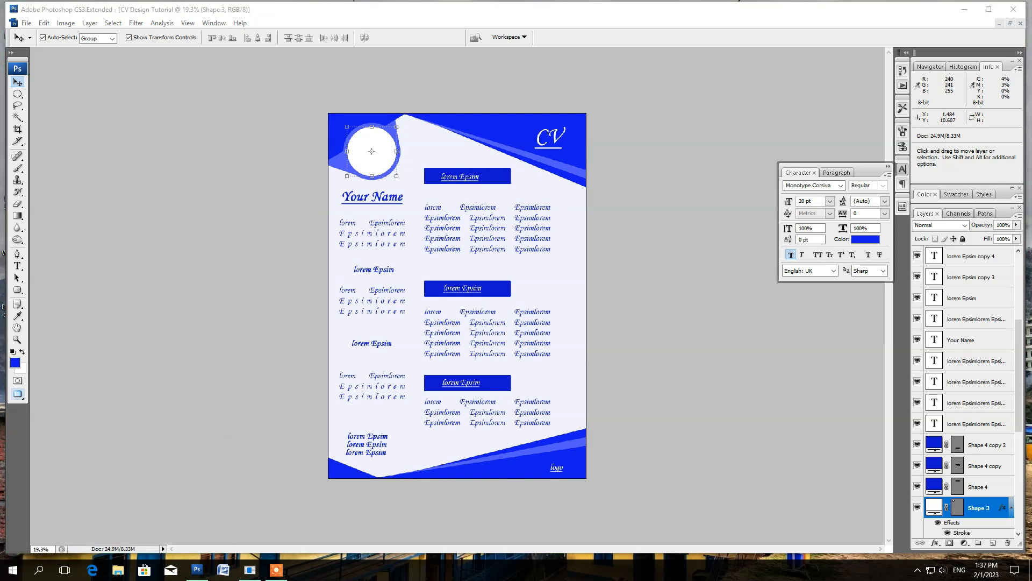
left_click(277, 569)
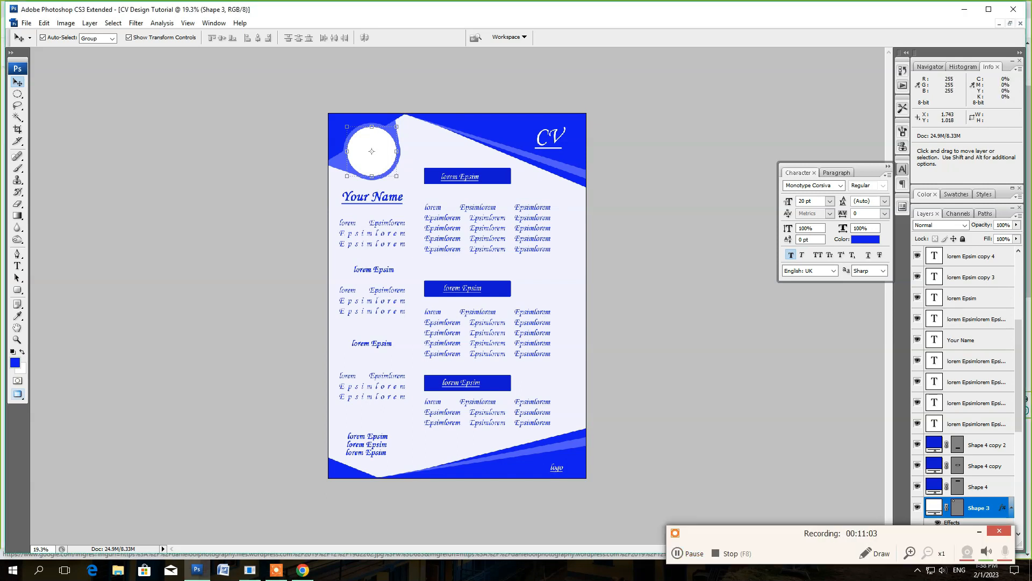
Step: Paste the portrait photo into the CV page, move it onto the photo circle and enlarge it to cover the circle
key("ctrl+v")
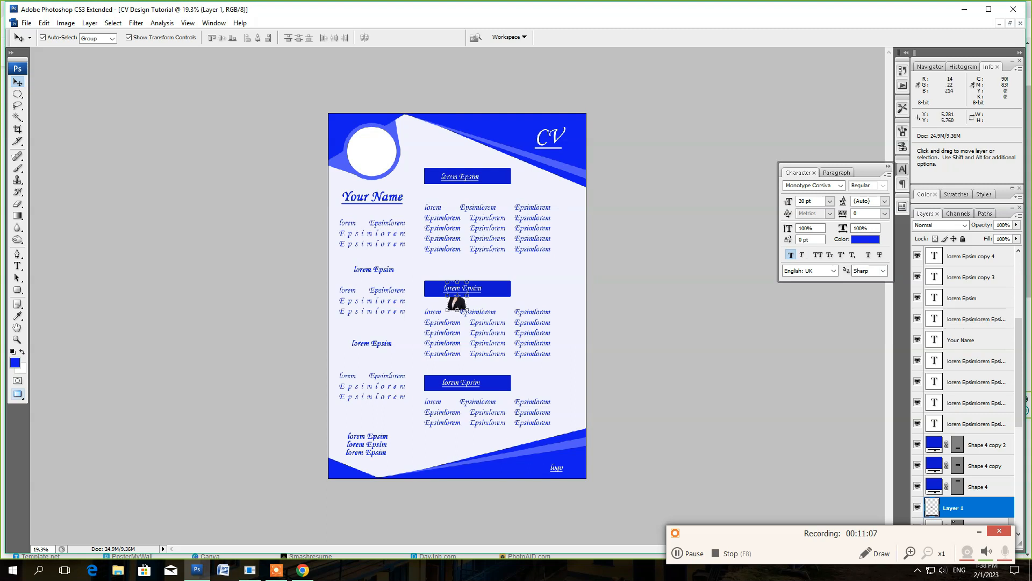
left_click_drag(457, 303, 363, 136)
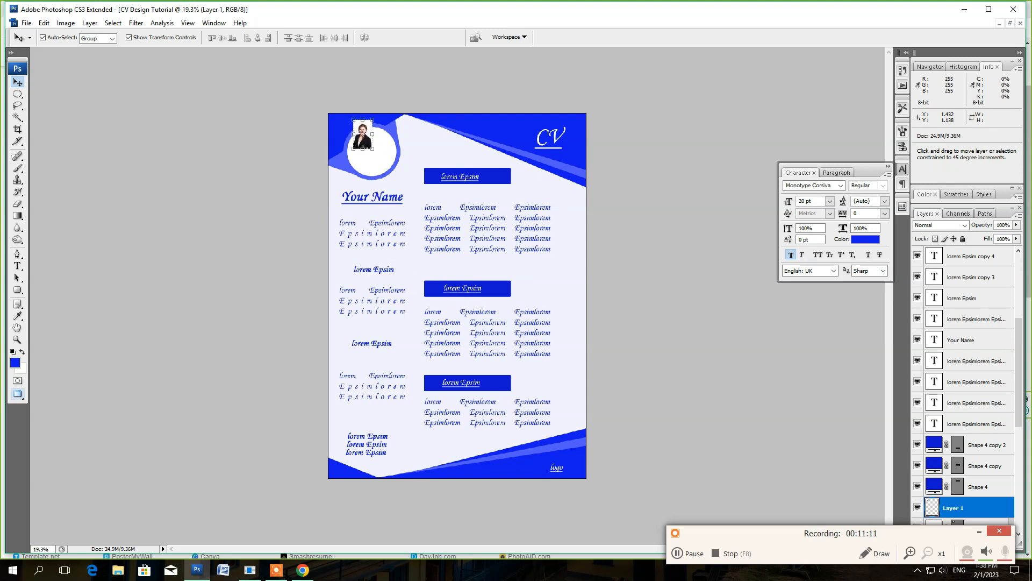
scroll(373, 149, "up", 4)
scroll(372, 148, "up", 2)
left_click(181, 168, "alt+shift")
left_click_drag(181, 168, 284, 320)
key("Return")
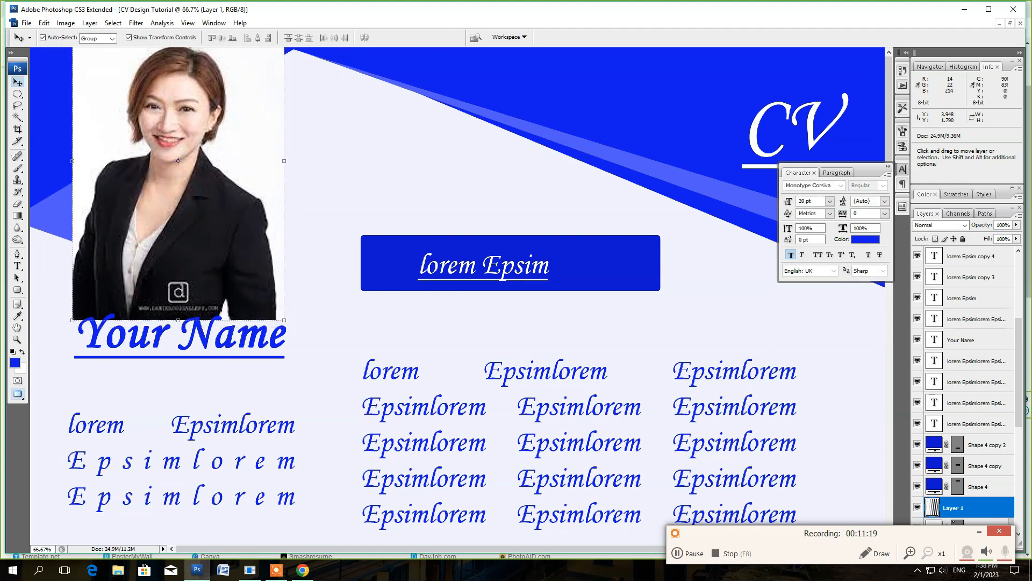
Step: Clip the portrait to the white circle, scale it to about 73% wide and 75% high, rotate it about -9.8°, and position it inside
scroll(962, 387, "down", 1)
key("ctrl+alt+g")
left_click_drag(182, 182, 185, 241)
left_click_drag(286, 61, 247, 54)
left_click_drag(180, 219, 190, 199)
mouse_move(312, 314)
left_mouse_down()
mouse_move(300, 307)
mouse_move(300, 321)
left_mouse_up()
left_click_drag(184, 196, 184, 192)
left_click_drag(292, 311, 280, 297)
left_click_drag(183, 193, 182, 196)
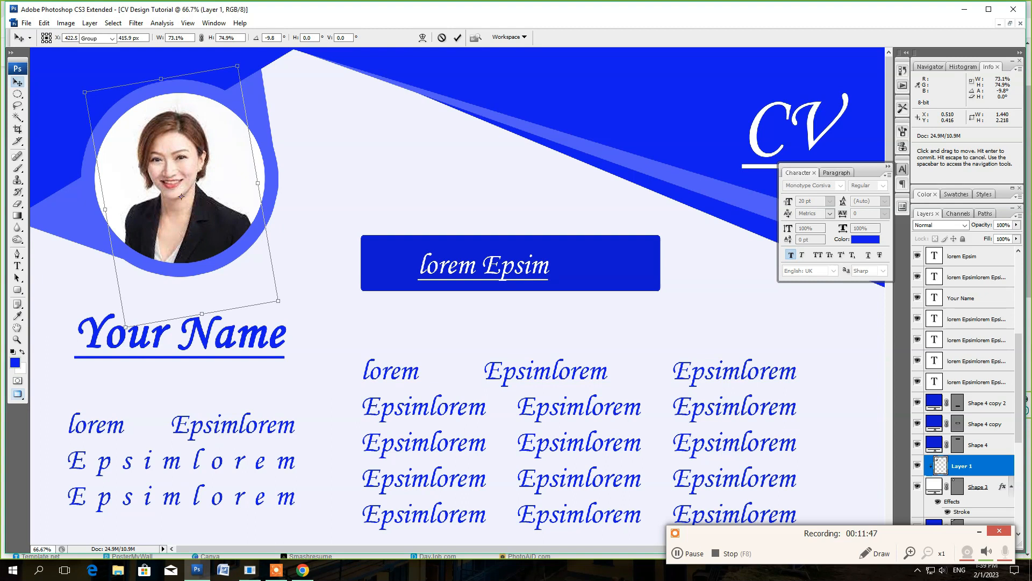
key("Return")
key("ctrl+0")
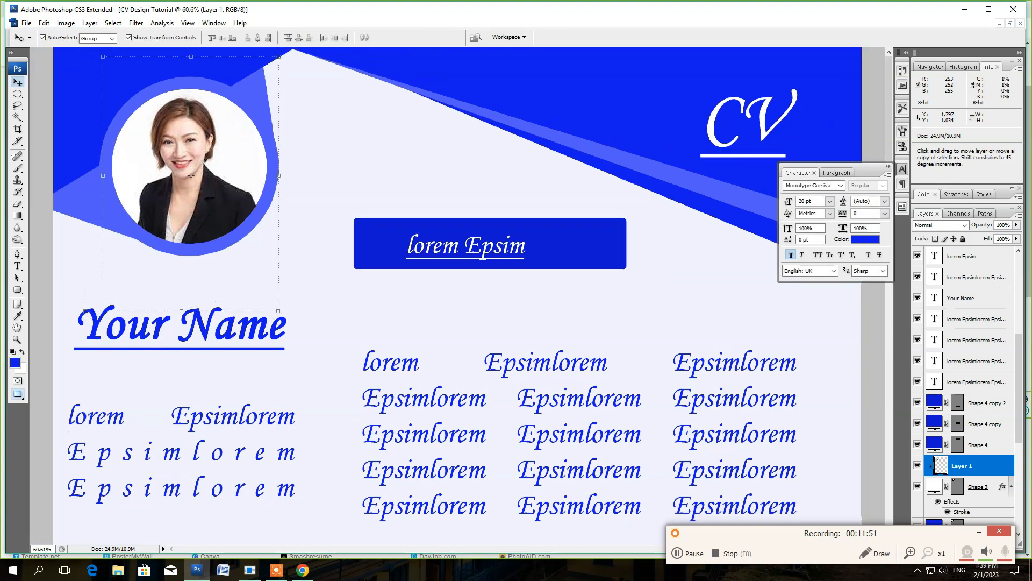
Step: Move the "CV" title slightly up and remove its underline
left_click(583, 95)
left_click_drag(575, 94, 573, 89)
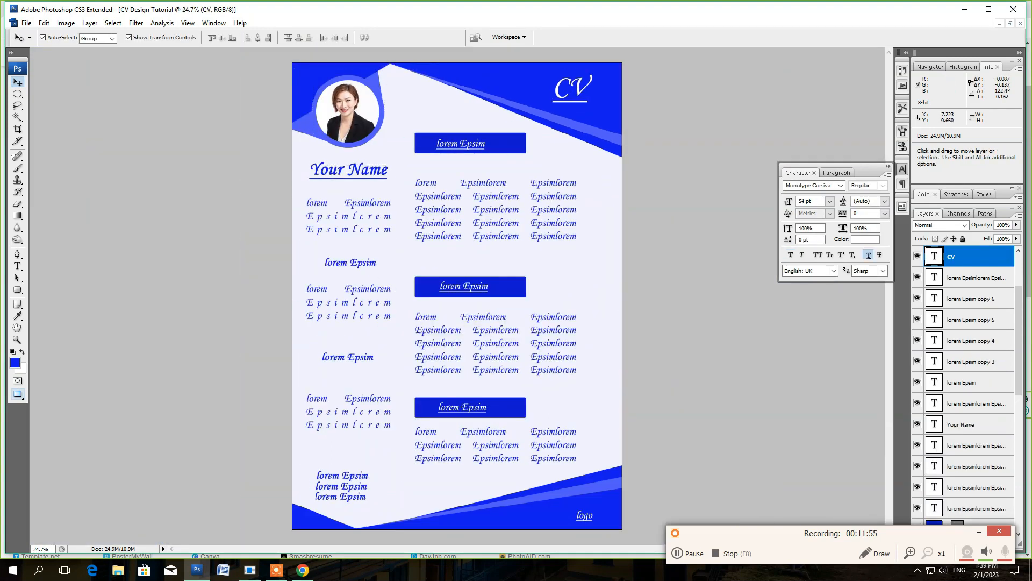
left_click(868, 255)
scroll(564, 225, "down", 1)
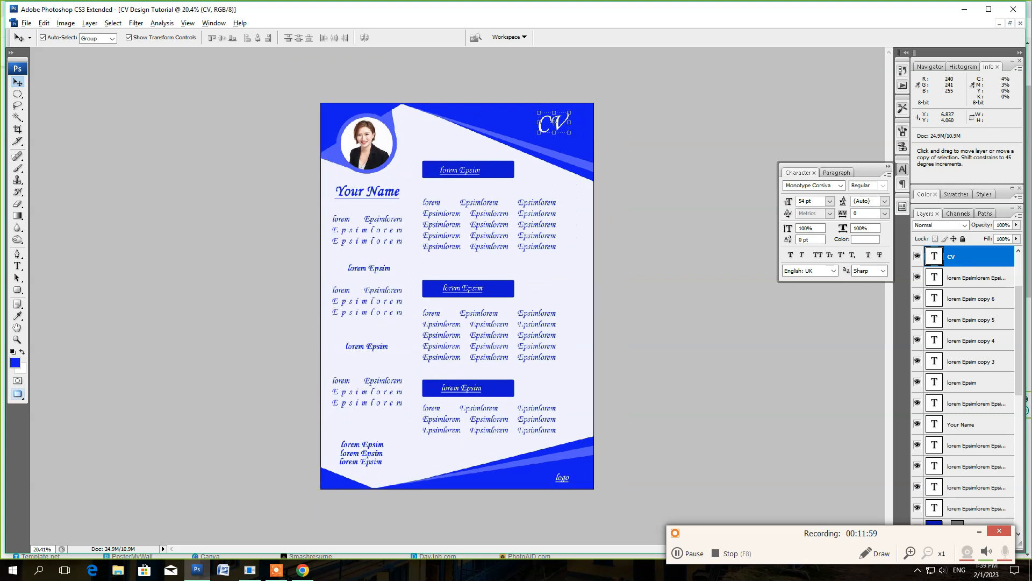
scroll(457, 296, "down", 1)
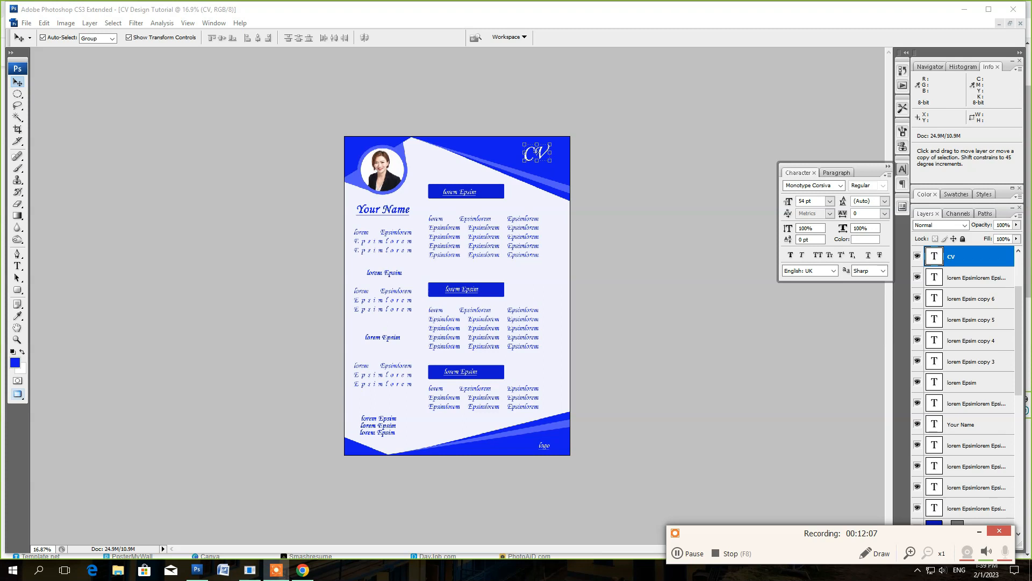
Step: Nudge the "CV" title slightly down within the blue header corner
left_click(537, 153)
key("ctrl+t")
left_click_drag(537, 154, 538, 159)
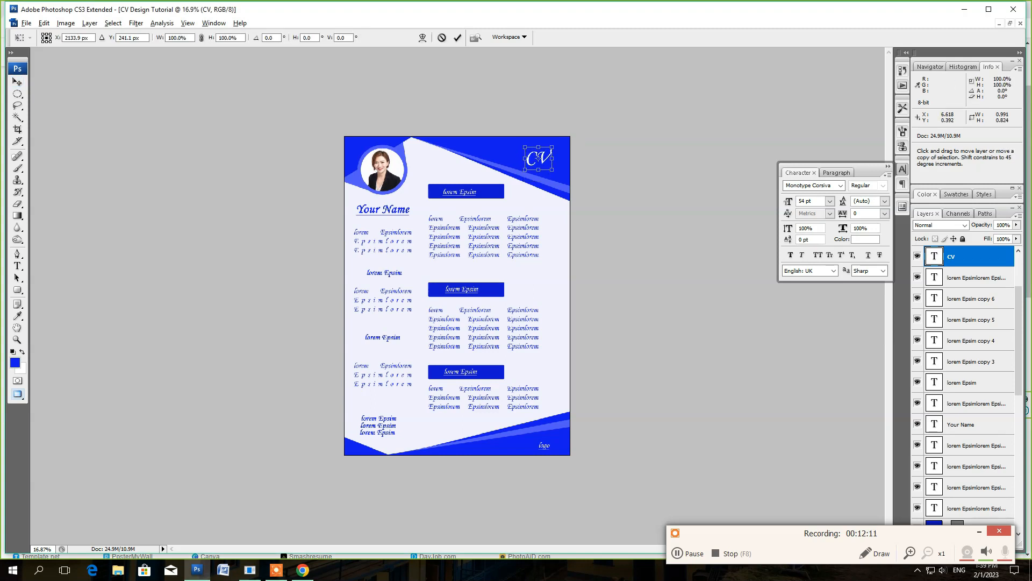
key("Return")
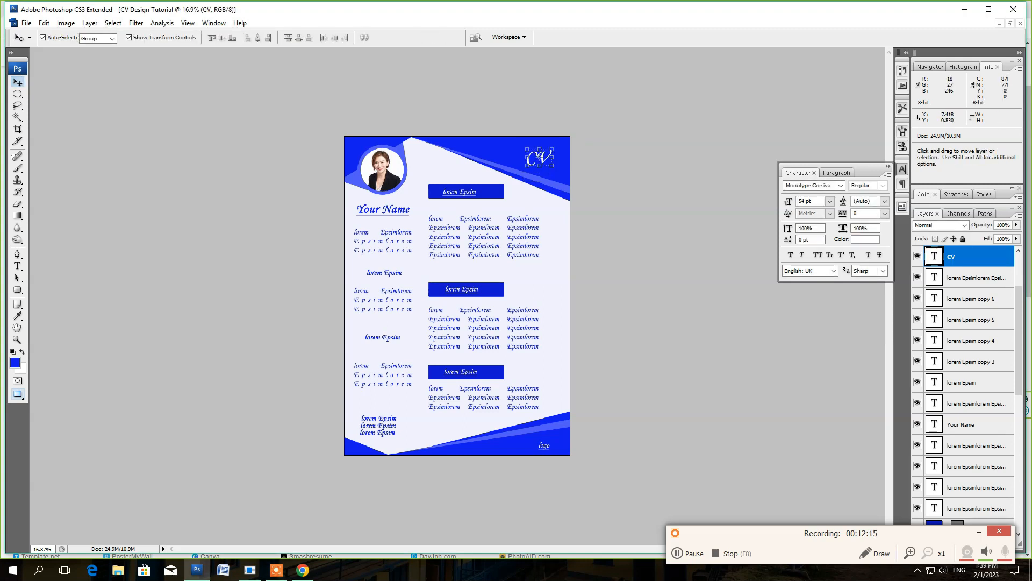